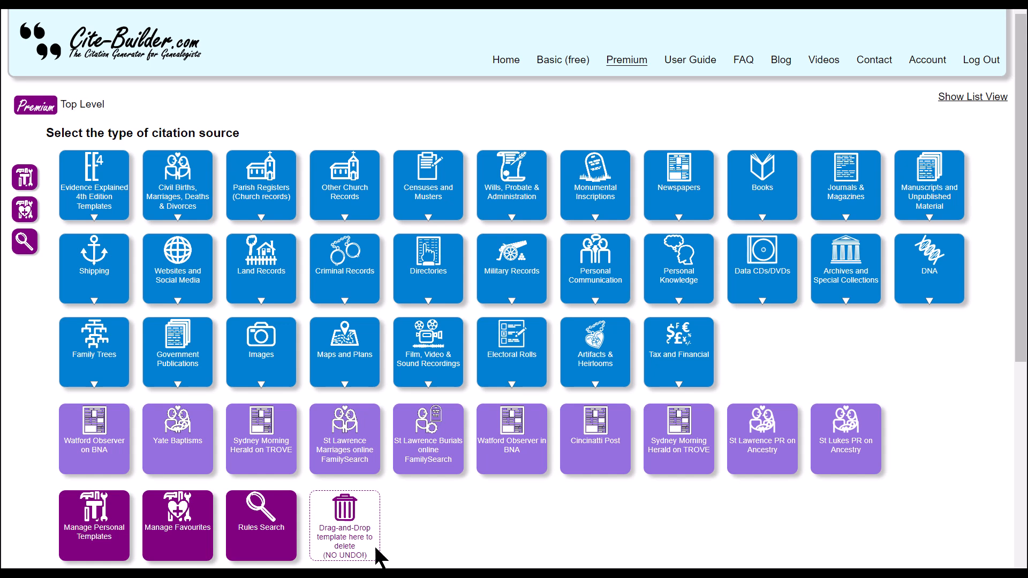
Open the parish register baptism citation rule for images from other digitized online sources
click(276, 200)
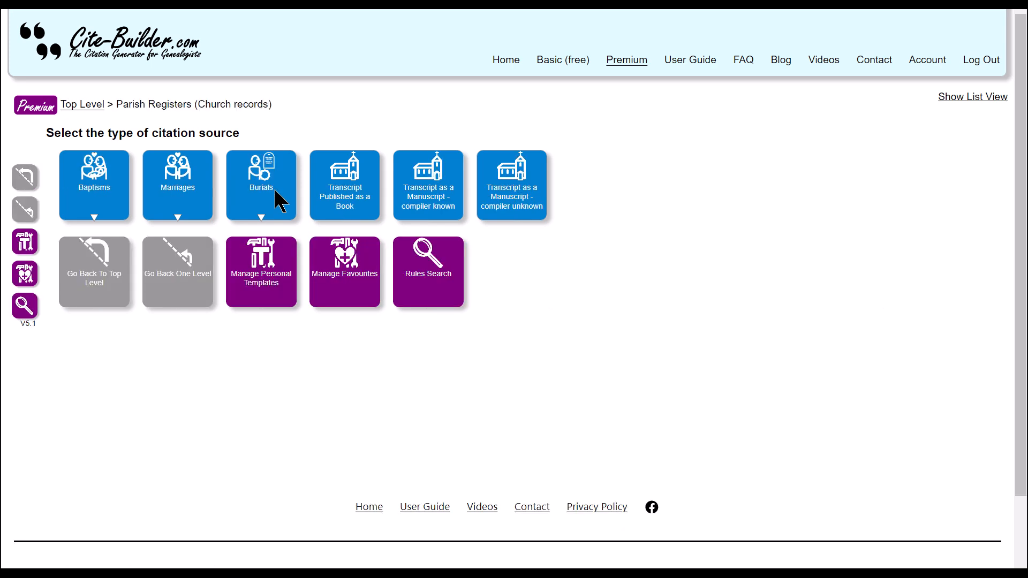
click(124, 192)
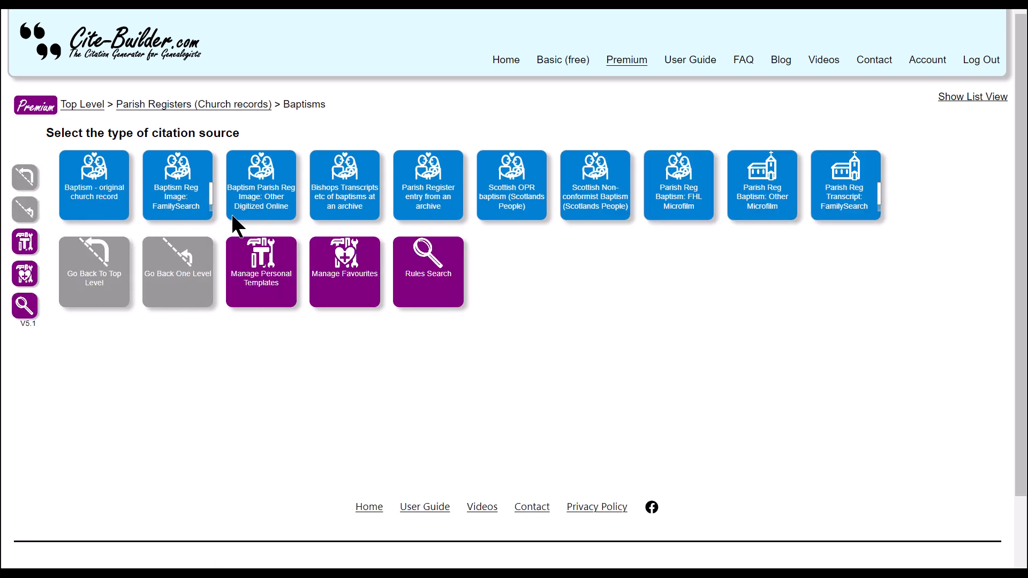
click(269, 203)
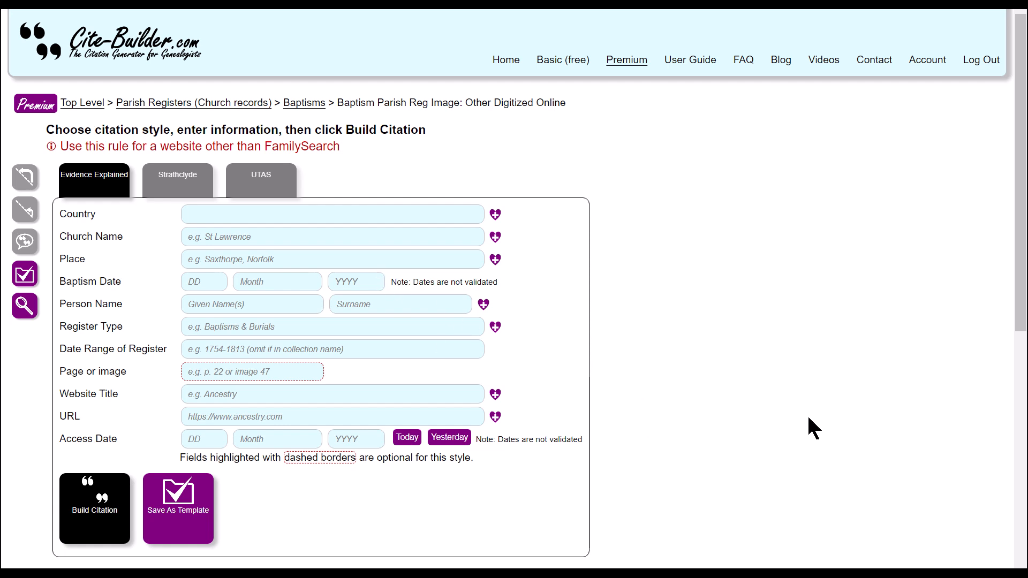
Set the country to England, the church name to St James and the place to Tytherington, Gloucestershire
click(380, 214)
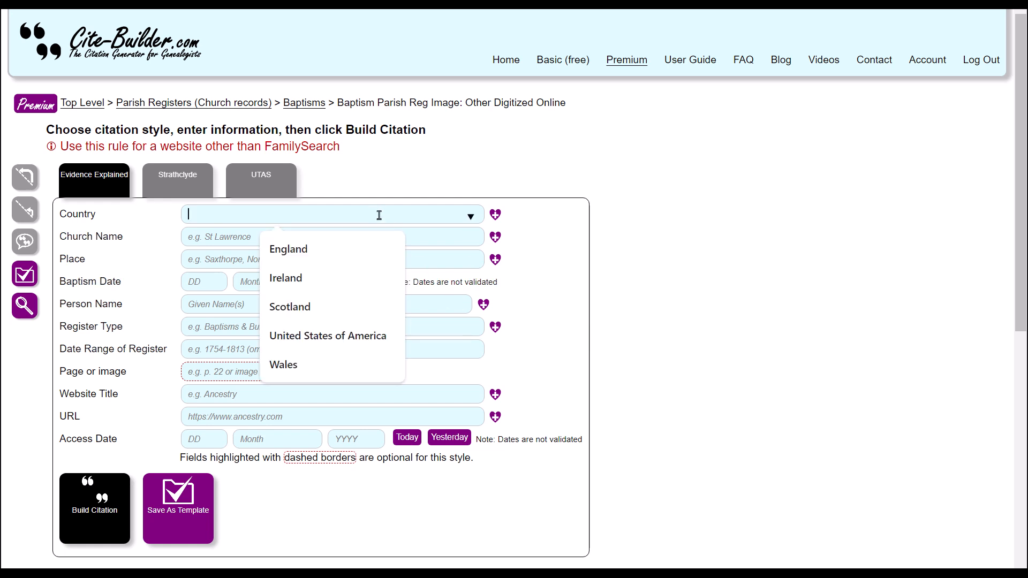
click(338, 251)
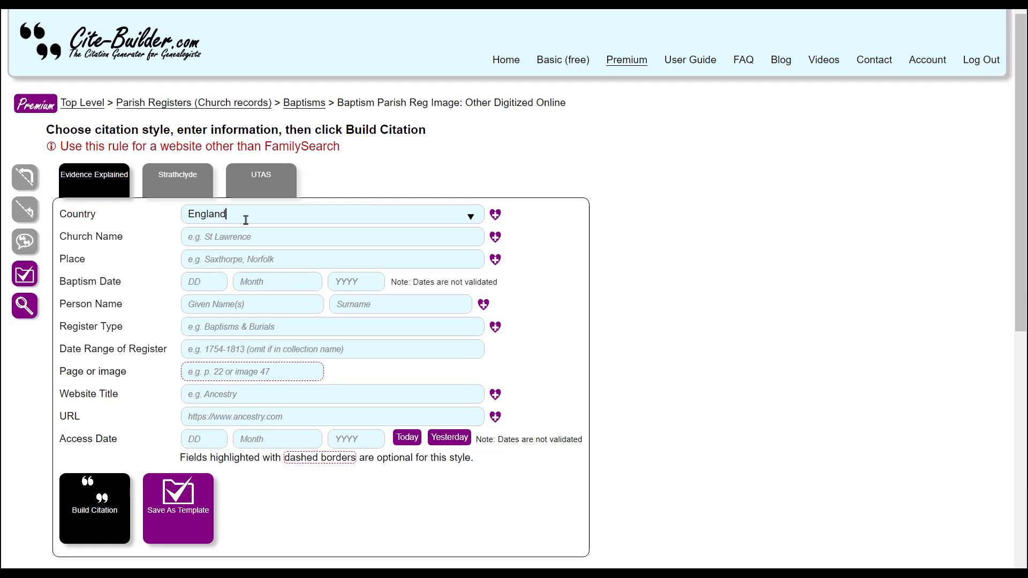
click(226, 238)
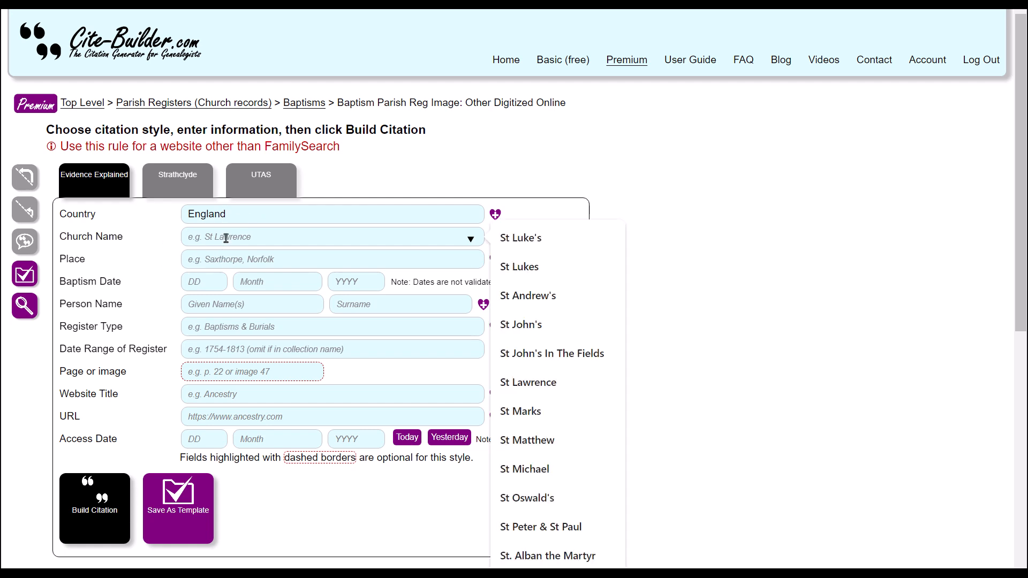
text(St James)
click(241, 262)
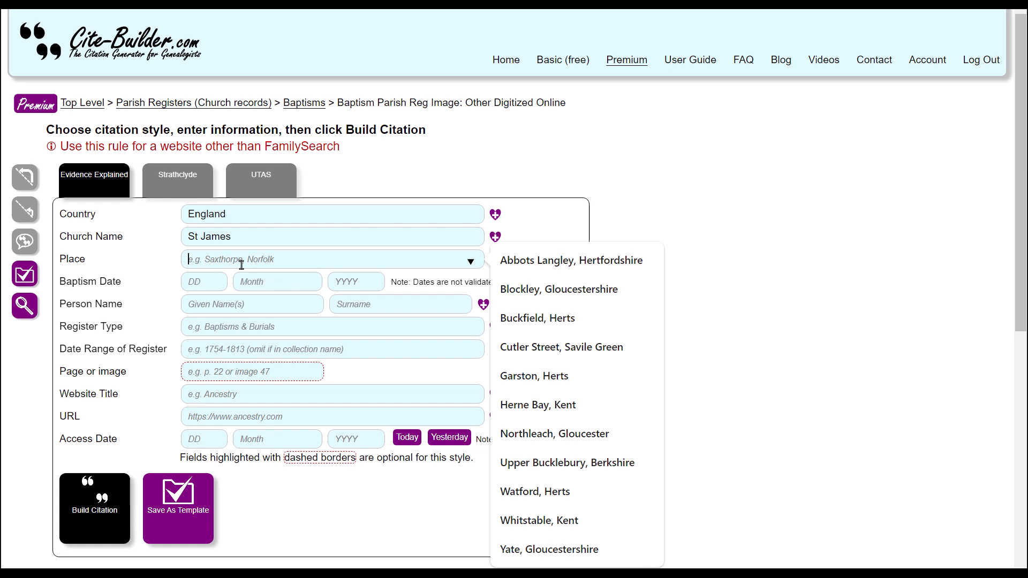
text(T)
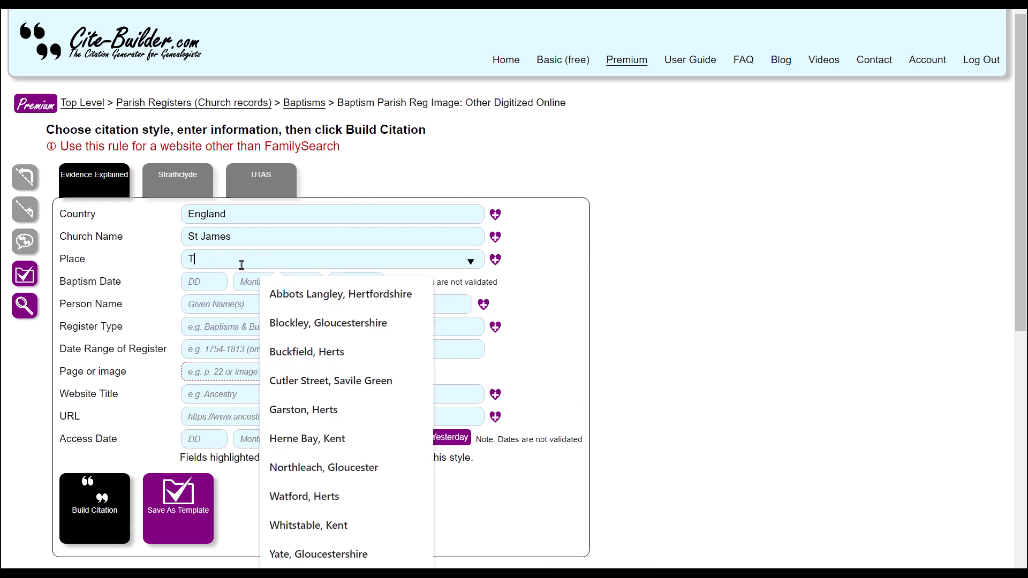
text(y)
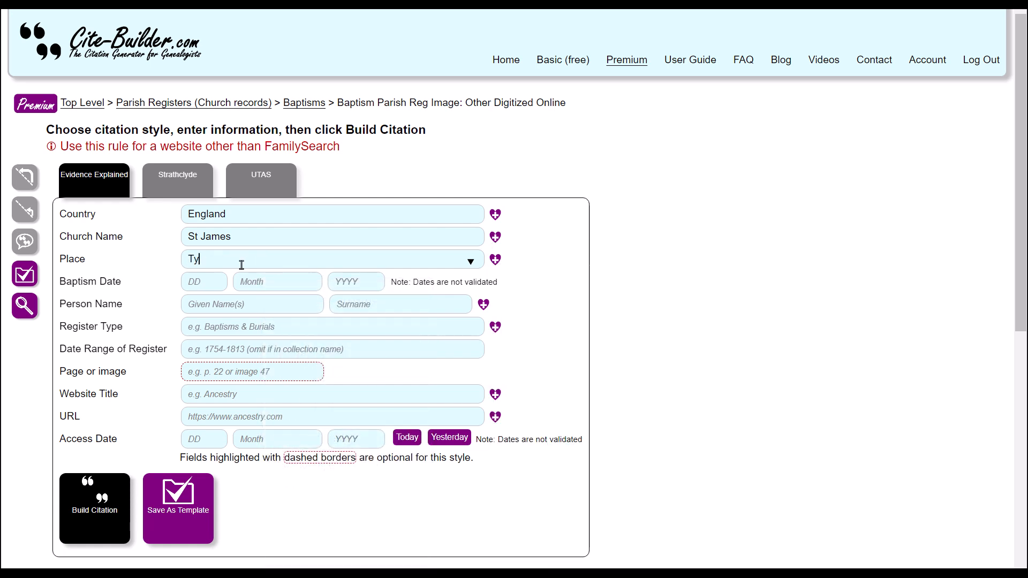
text(therington, Gloucestershire)
Enter 22 February 1818 as the baptism date
click(211, 282)
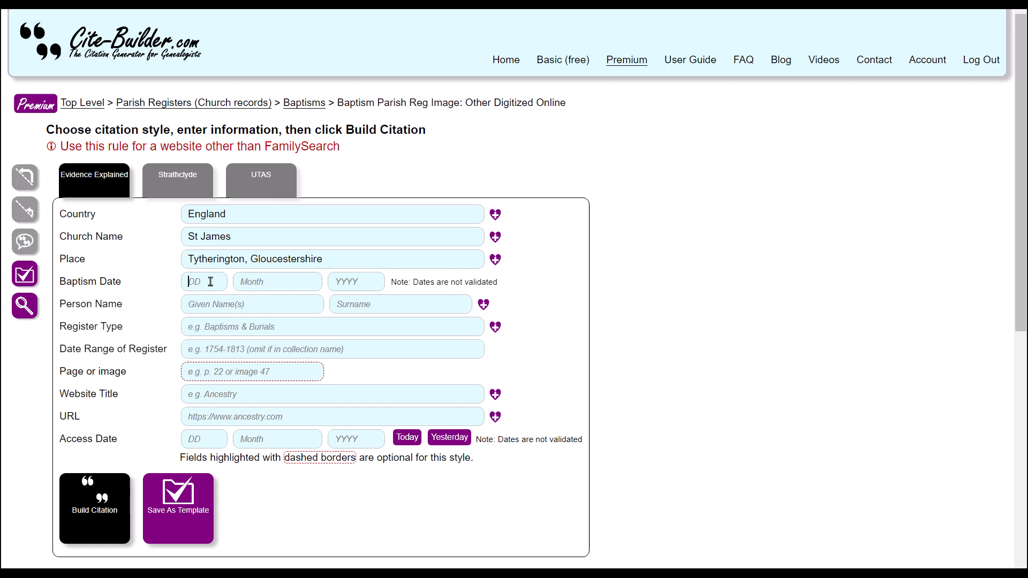
text(22)
click(278, 284)
click(378, 271)
click(366, 282)
text(1818)
Fill in the baptised person's given name and surname
click(279, 302)
text(Mary)
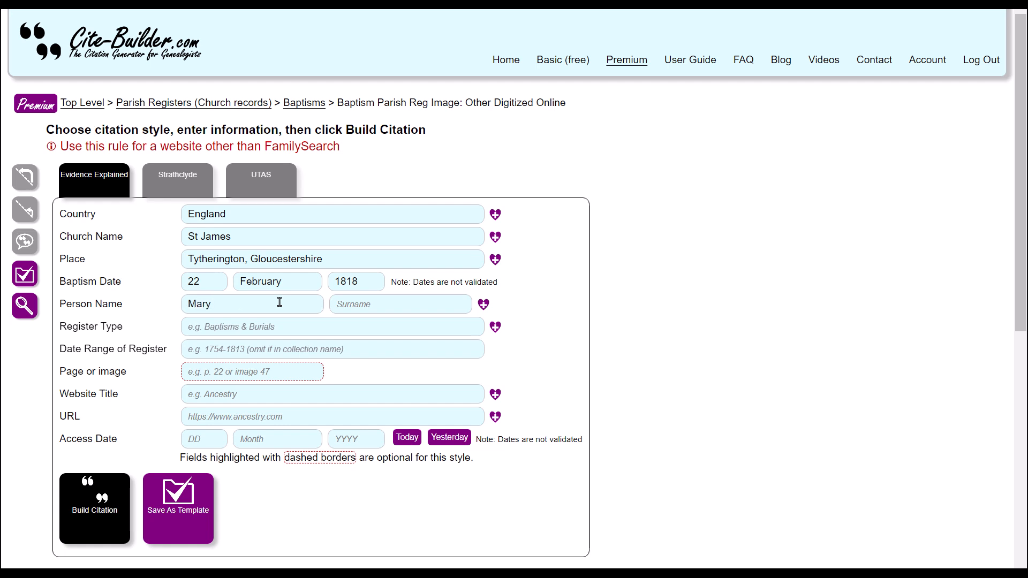
click(394, 301)
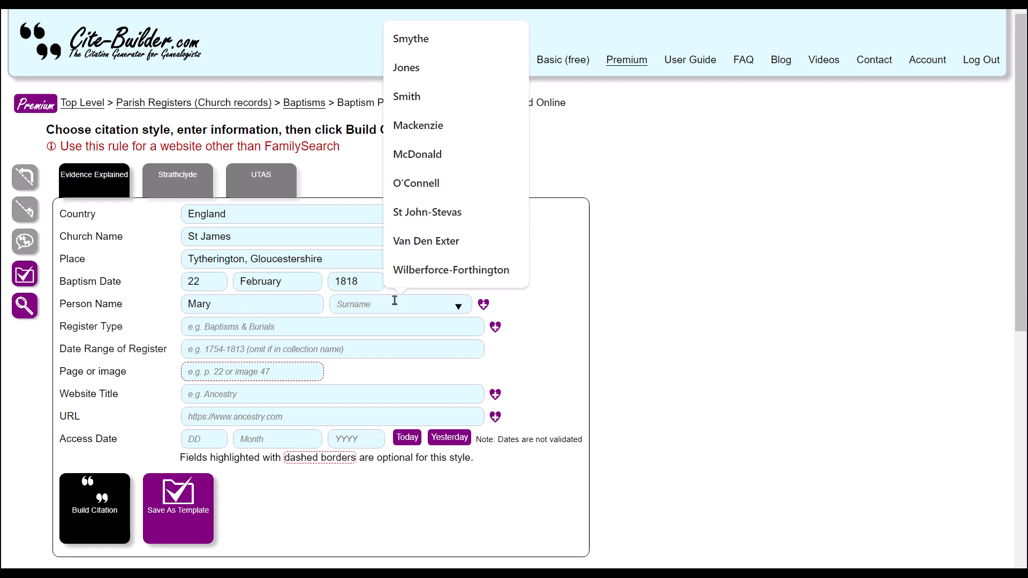
text(Alway)
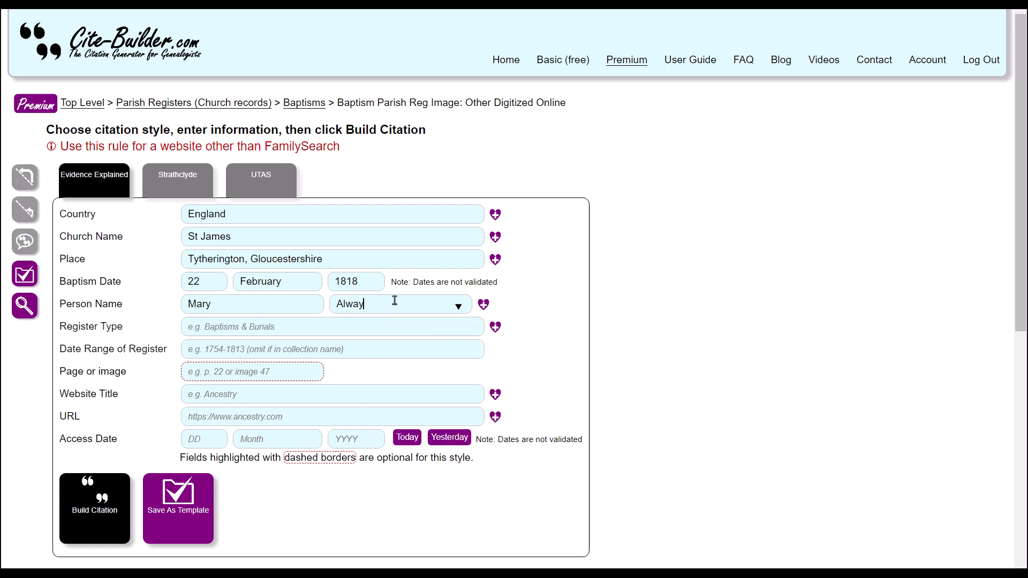
Set the register type to Baptisms, its date range to 1813-1855 and the page or image to "image 26"
click(290, 330)
click(295, 389)
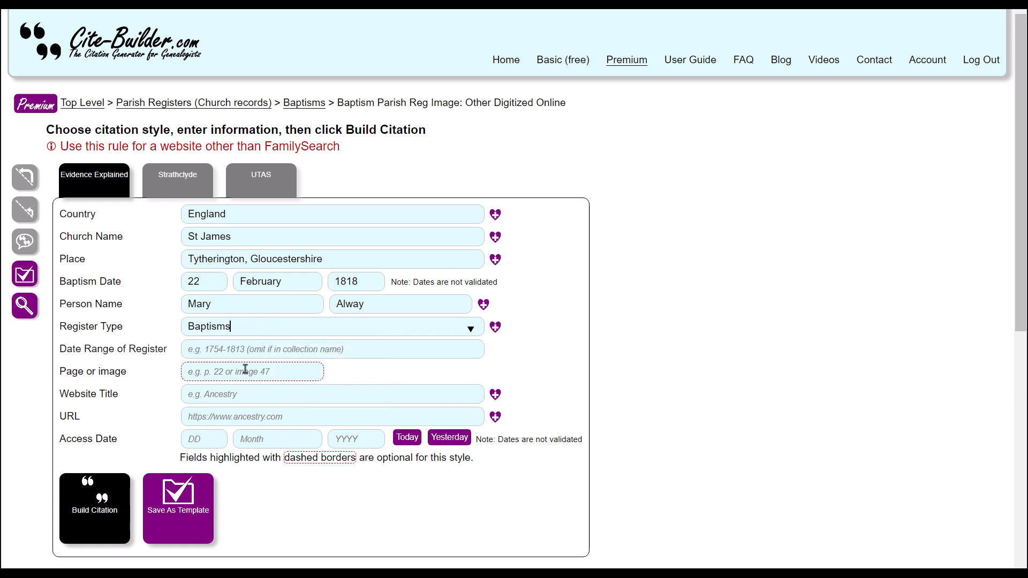
click(235, 349)
text(181)
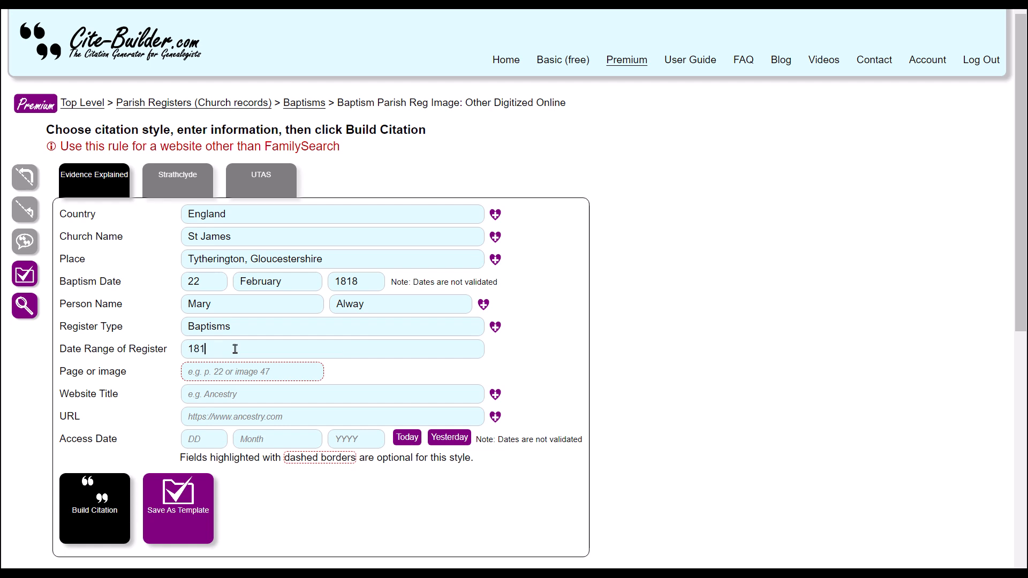
text(3-18)
text(im)
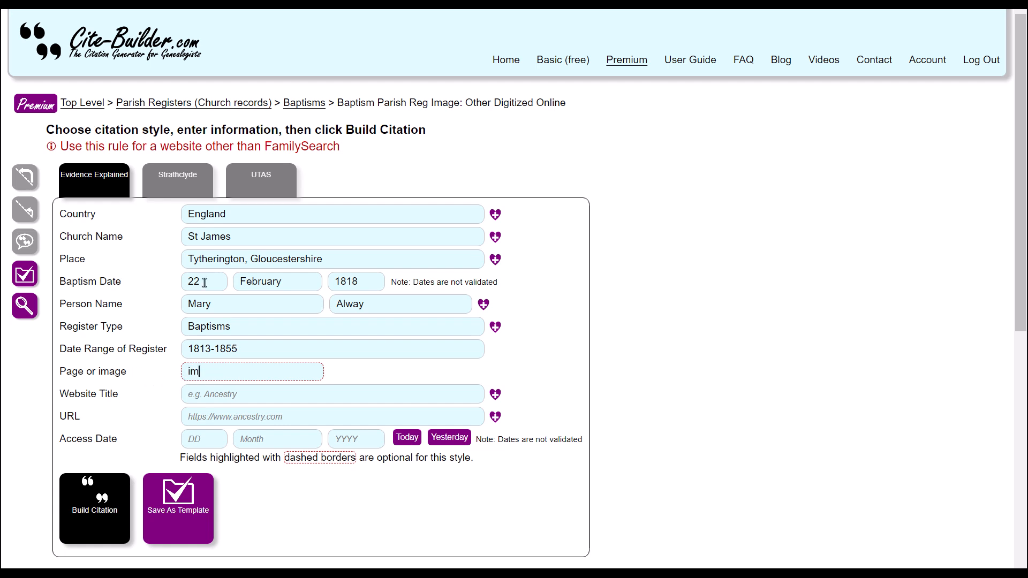
text(age 26)
click(223, 398)
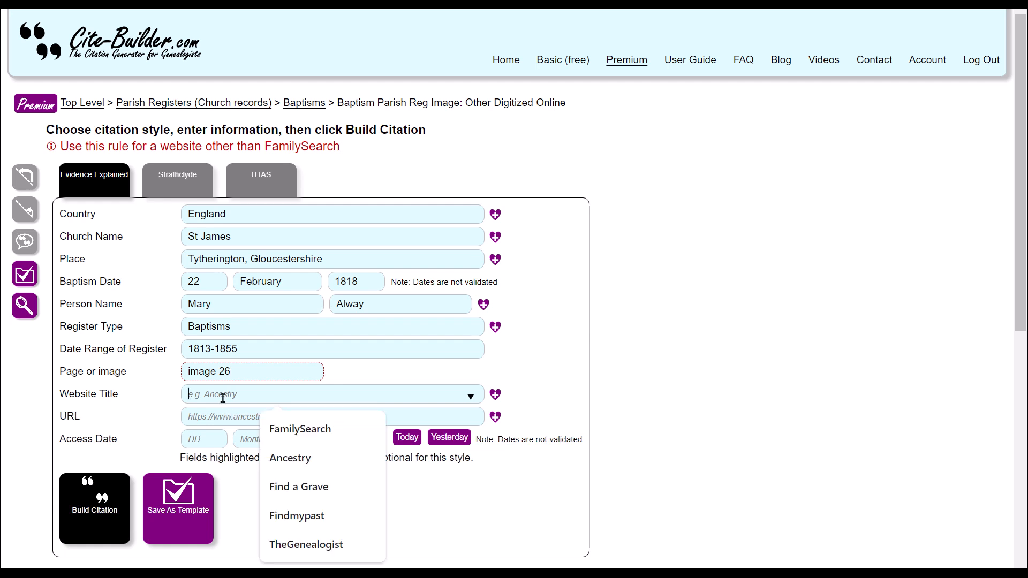
click(286, 458)
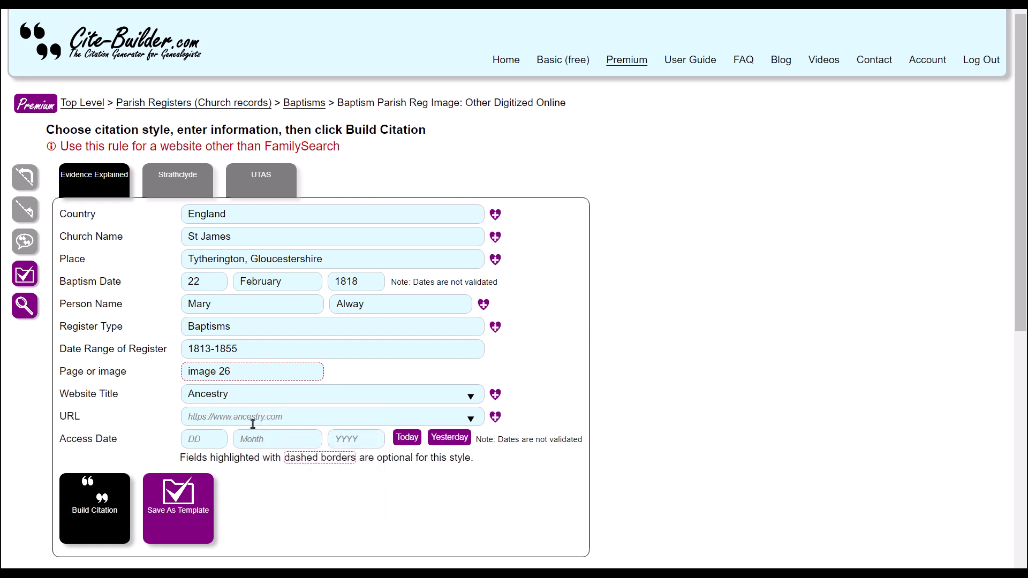
click(255, 423)
click(344, 269)
click(408, 439)
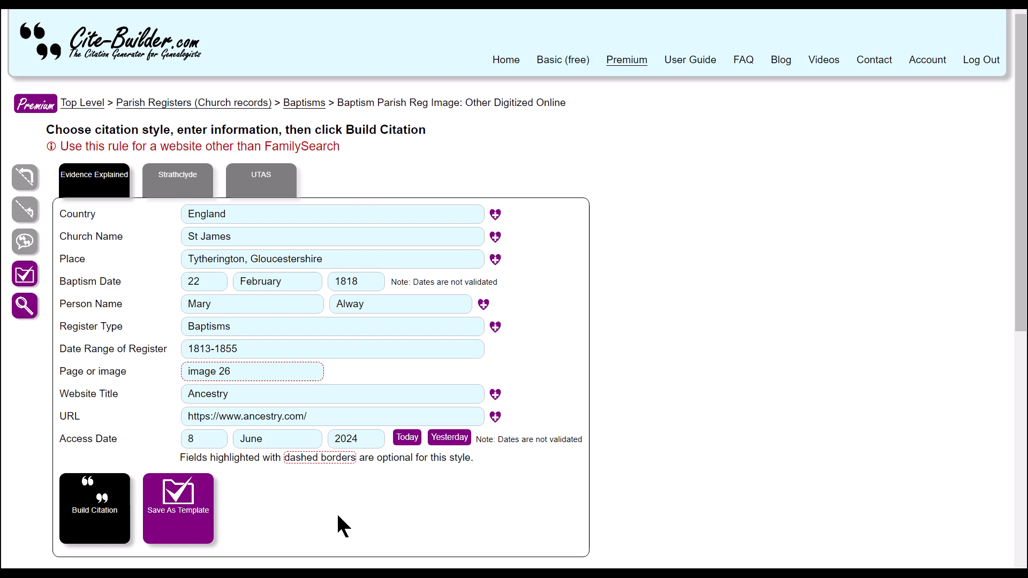
Build the citation in Evidence Explained style and review its footnotes and bibliography
click(120, 518)
scroll(496, 440, down, 6)
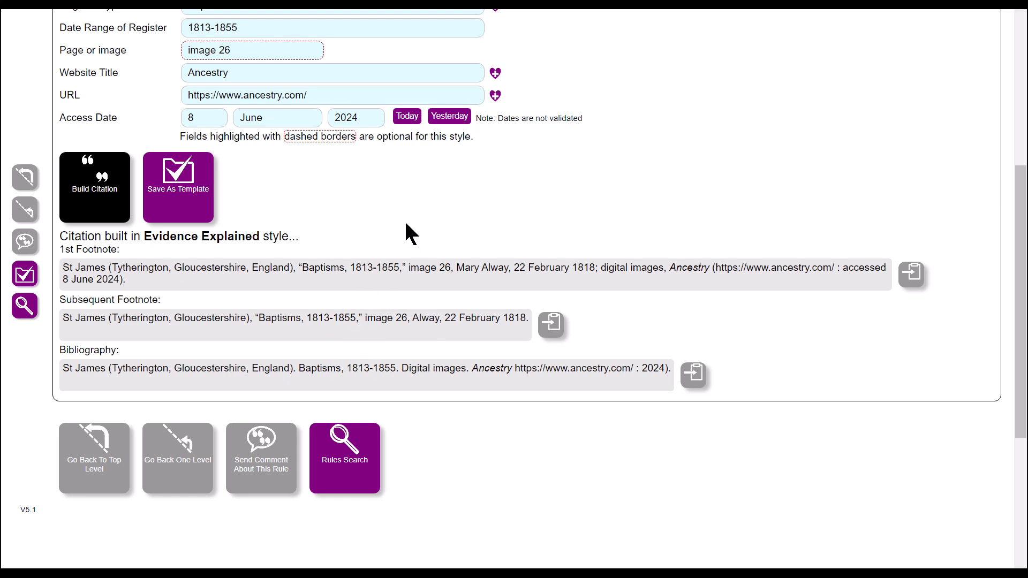
scroll(406, 224, up, 5)
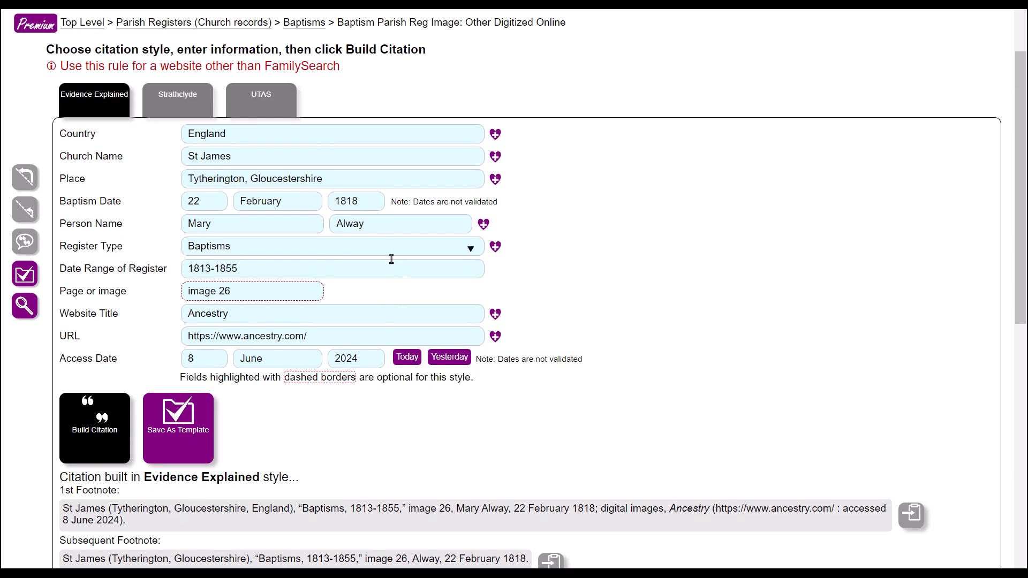
scroll(423, 446, up, 2)
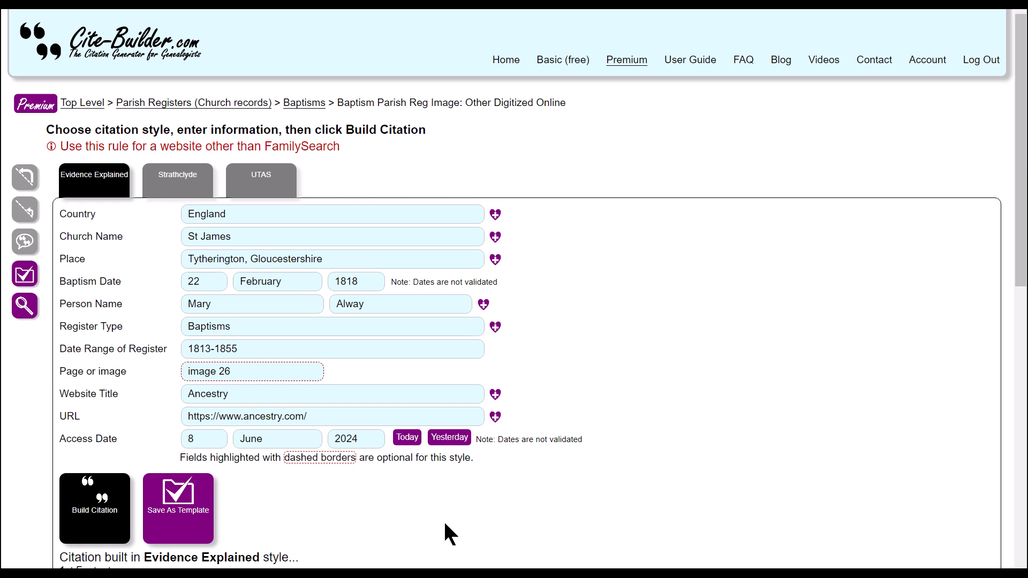
Replace the given name with that of the second baptised person, keeping the surname
click(229, 304)
double_click(198, 304)
text(Diana)
Change the baptism date to 7 November 1813
drag(207, 279, 173, 280)
click(308, 285)
drag(292, 283, 224, 282)
text(No)
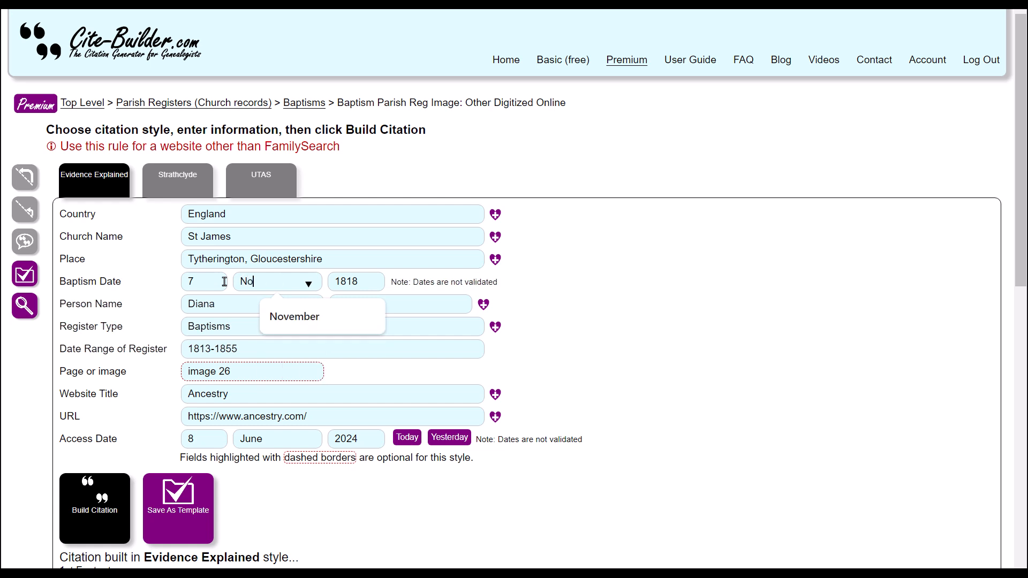
click(282, 314)
click(369, 283)
key(BackSpace)
text(3)
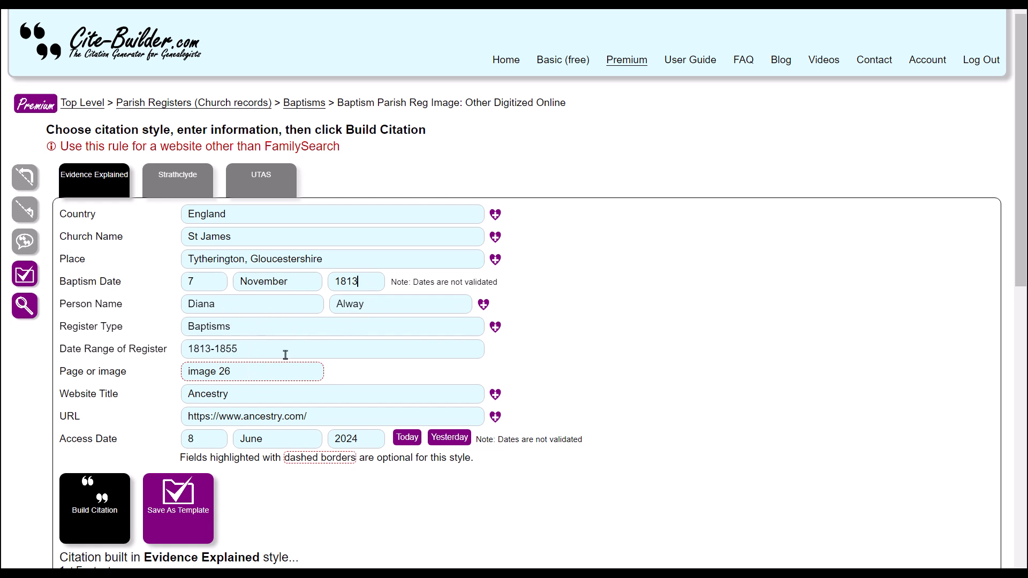
Change the page or image to "image 14" and rebuild the citation
click(257, 371)
key(BackSpace)
key(BackSpace)
text(14)
scroll(299, 514, down, 5)
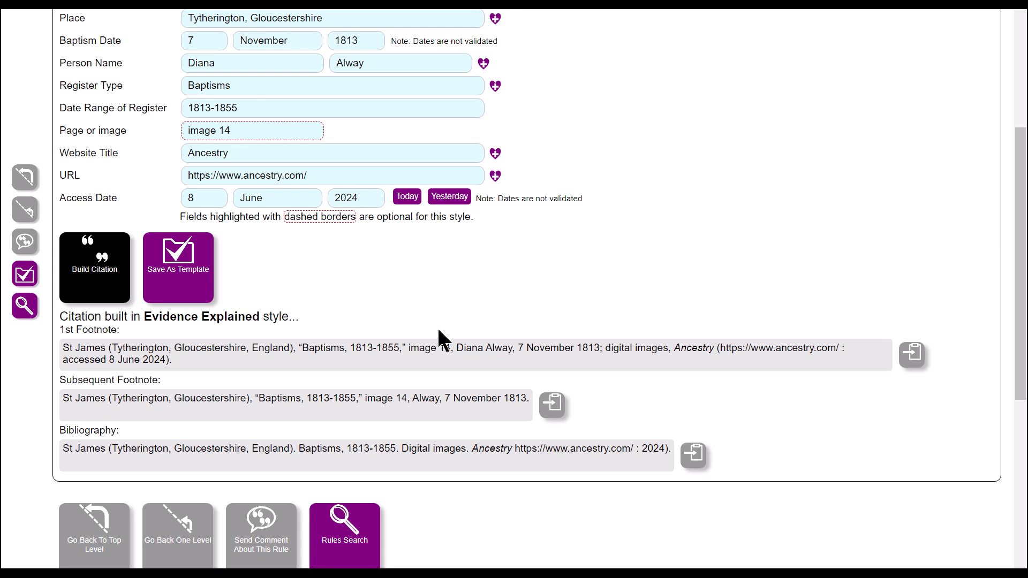
Clear the day, month and year of the baptism date
scroll(438, 335, up, 3)
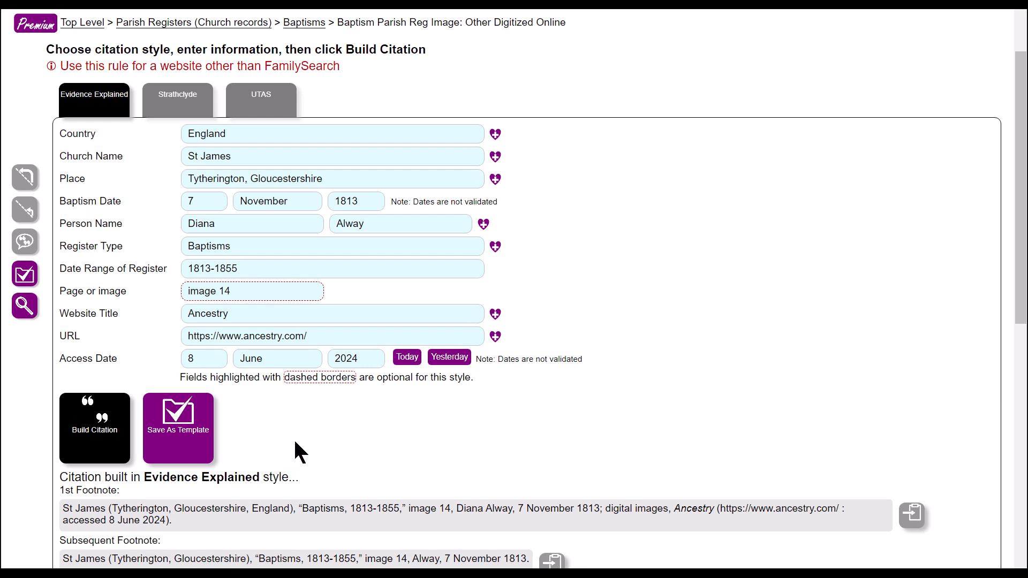
drag(205, 202, 164, 204)
key(BackSpace)
click(304, 198)
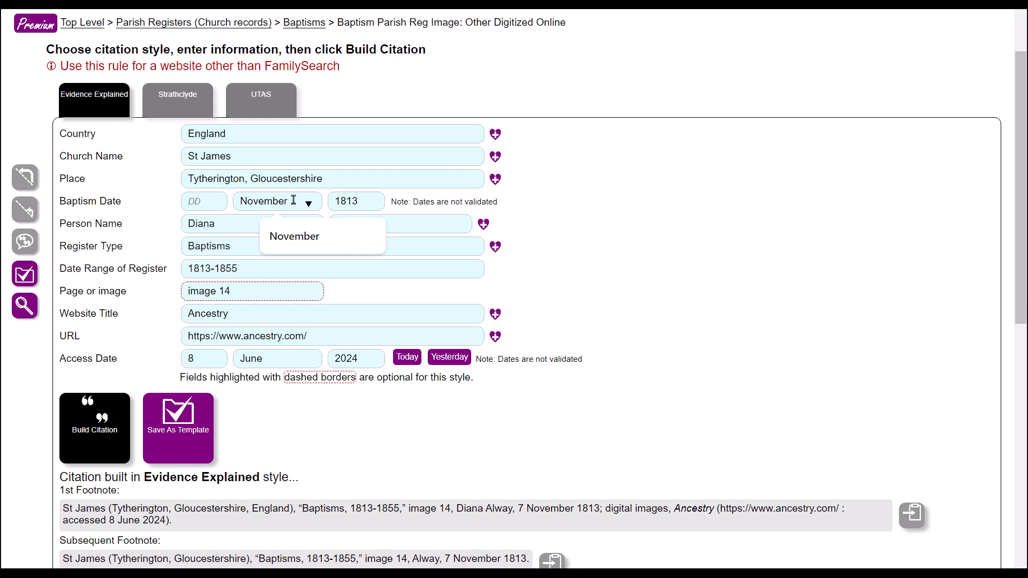
drag(301, 200, 208, 194)
key(BackSpace)
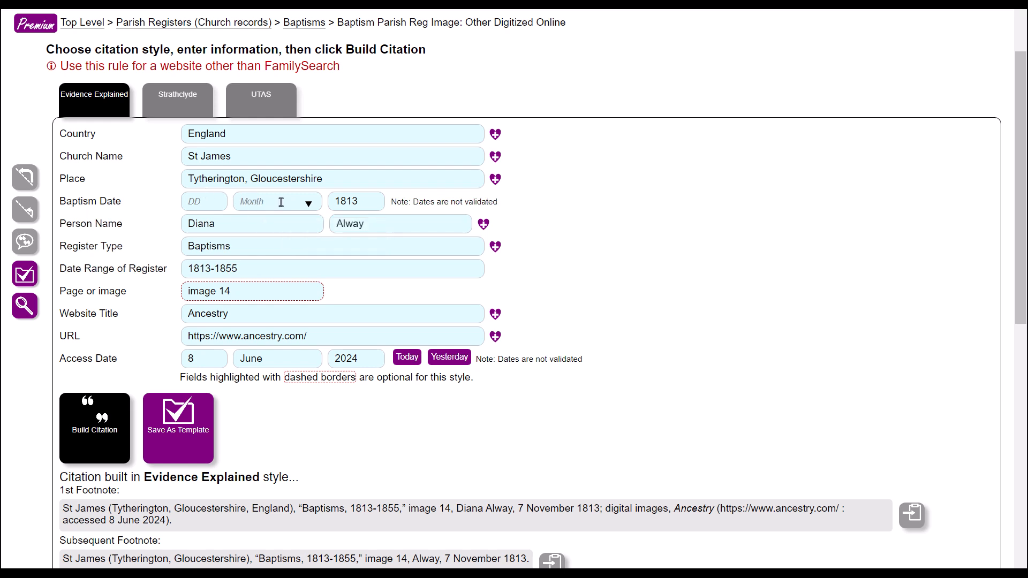
drag(372, 201, 329, 199)
key(BackSpace)
Clear the given name and reduce the page or image entry to just "image"
click(240, 228)
drag(240, 229, 164, 226)
key(BackSpace)
drag(242, 292, 170, 297)
key(BackSpace)
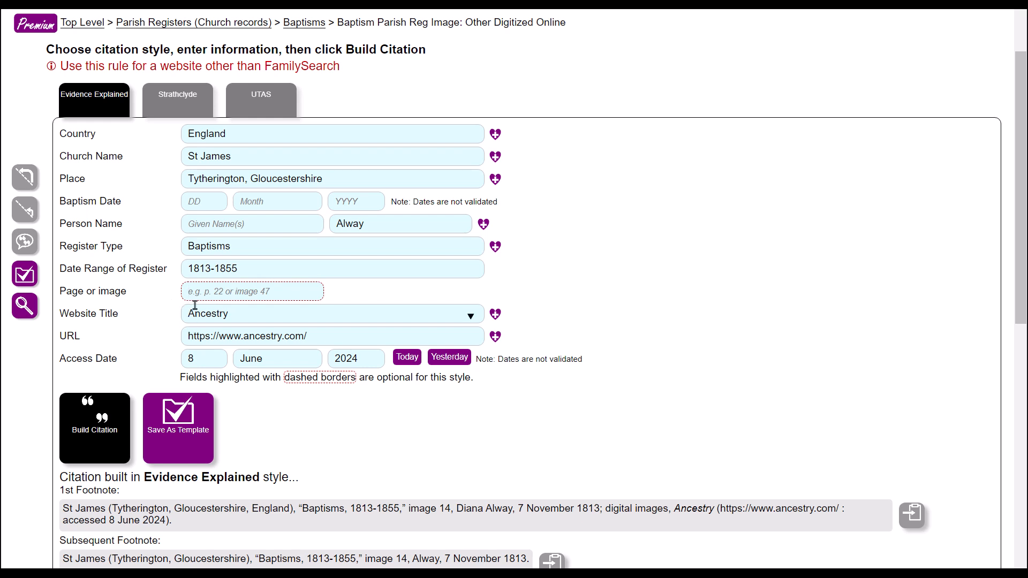
text(image)
Clear the day, month and year of the access date
double_click(209, 359)
key(BackSpace)
drag(266, 364, 222, 361)
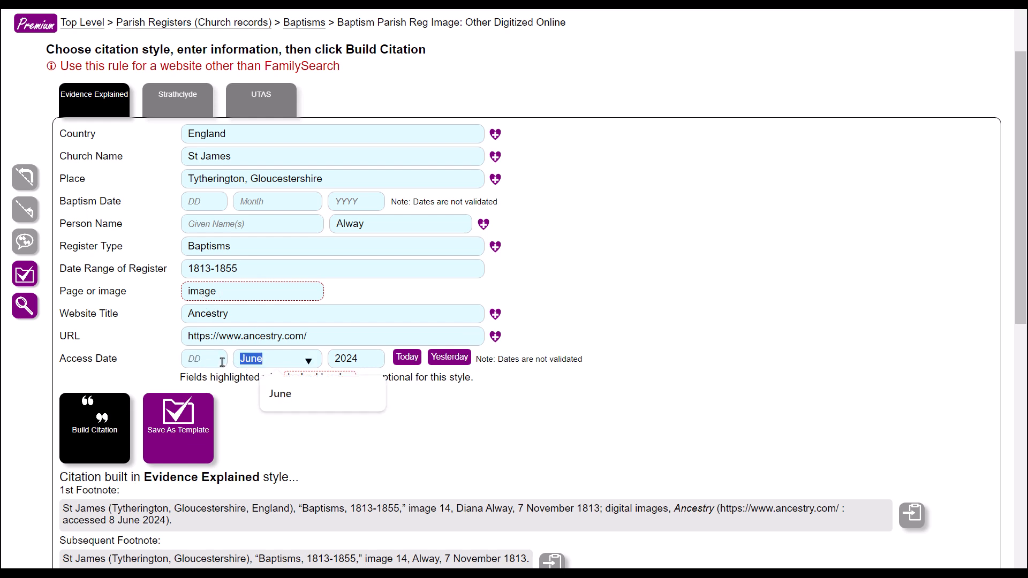
key(BackSpace)
drag(379, 356, 321, 359)
key(BackSpace)
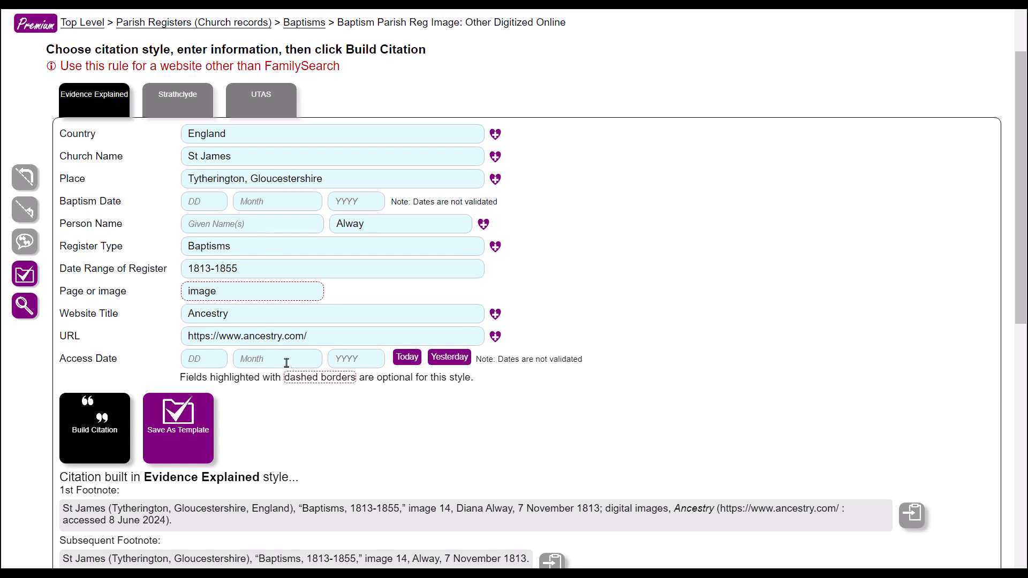
Save the form as a personal template named with the family surname followed by "Bap PR St James"
click(183, 429)
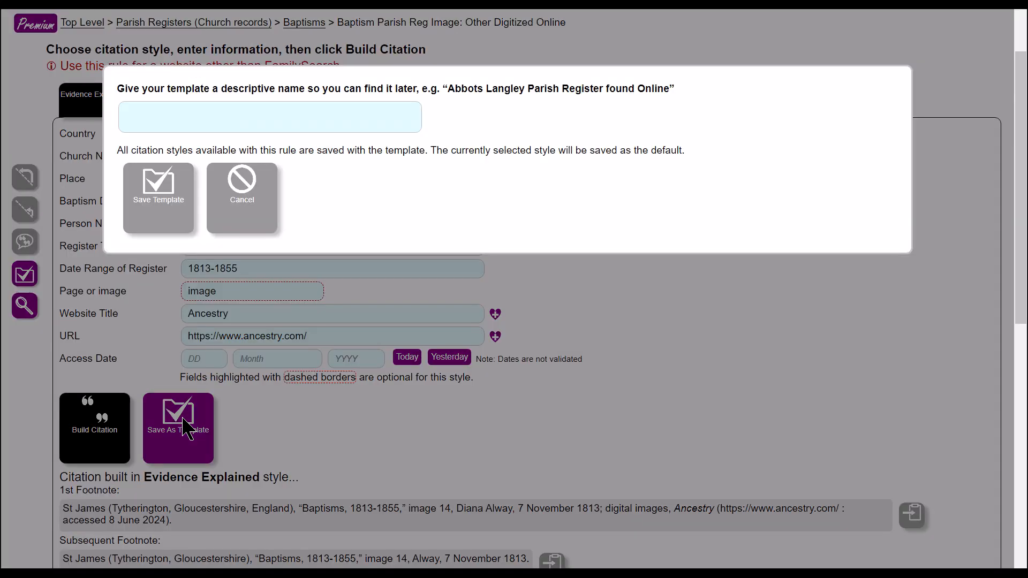
click(200, 124)
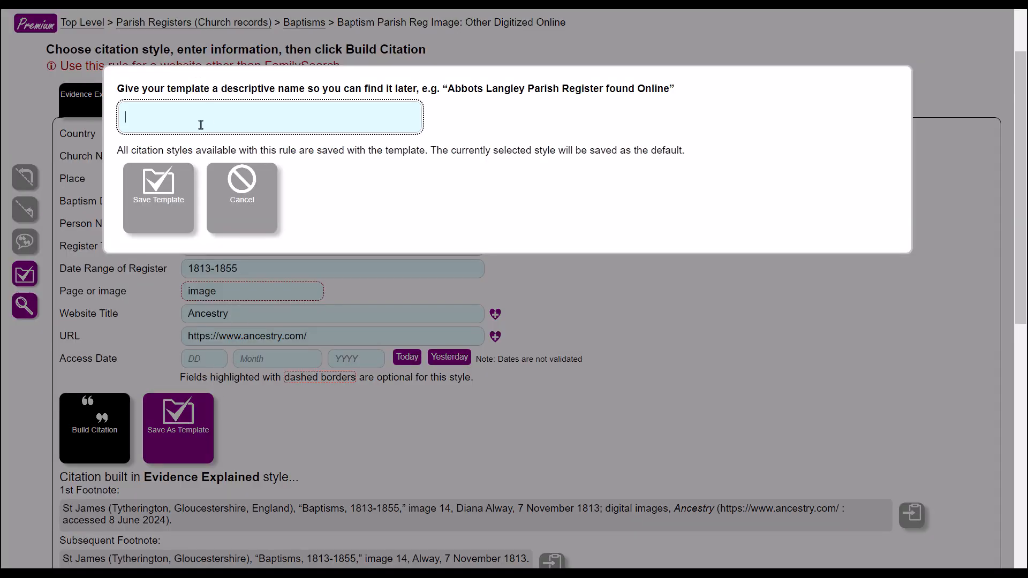
text(Alway Bap PR St James)
click(165, 192)
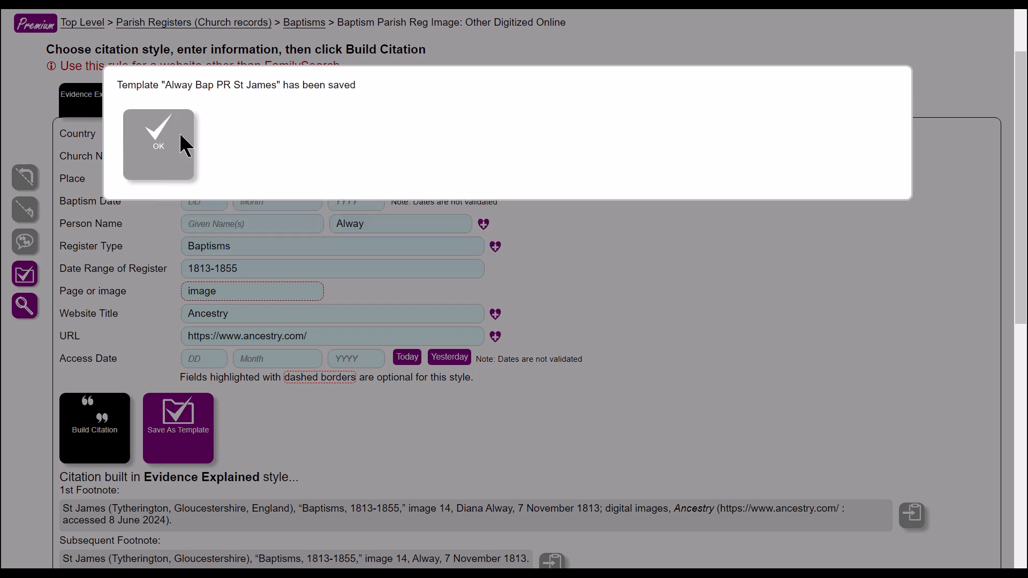
click(166, 144)
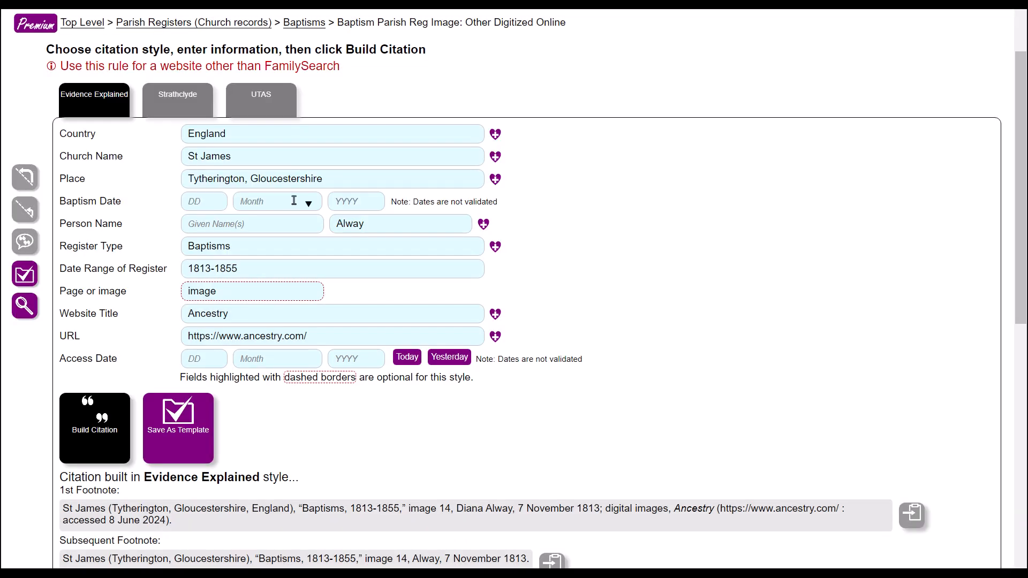
Return to the top level and move the newly saved St James baptism template to first place among the personal templates
click(25, 177)
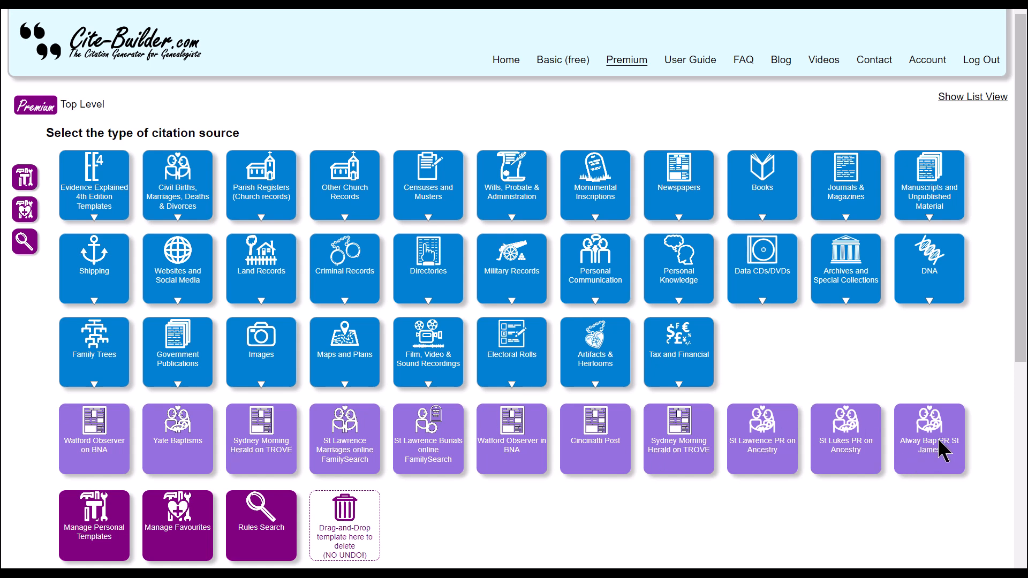
drag(921, 473, 77, 444)
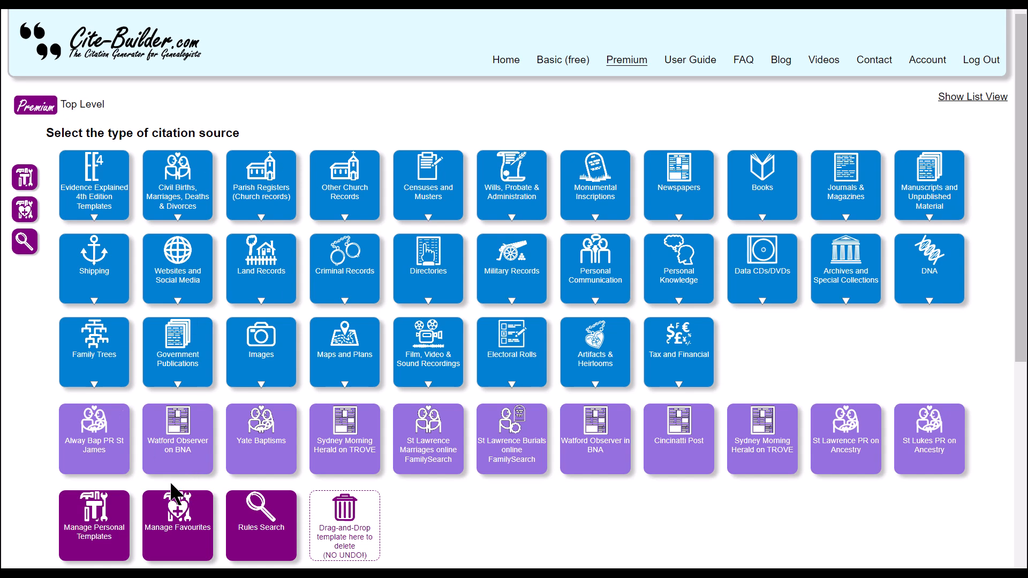
Open the St James baptism template, enter the child's given name and set the page or image to image 23
click(91, 432)
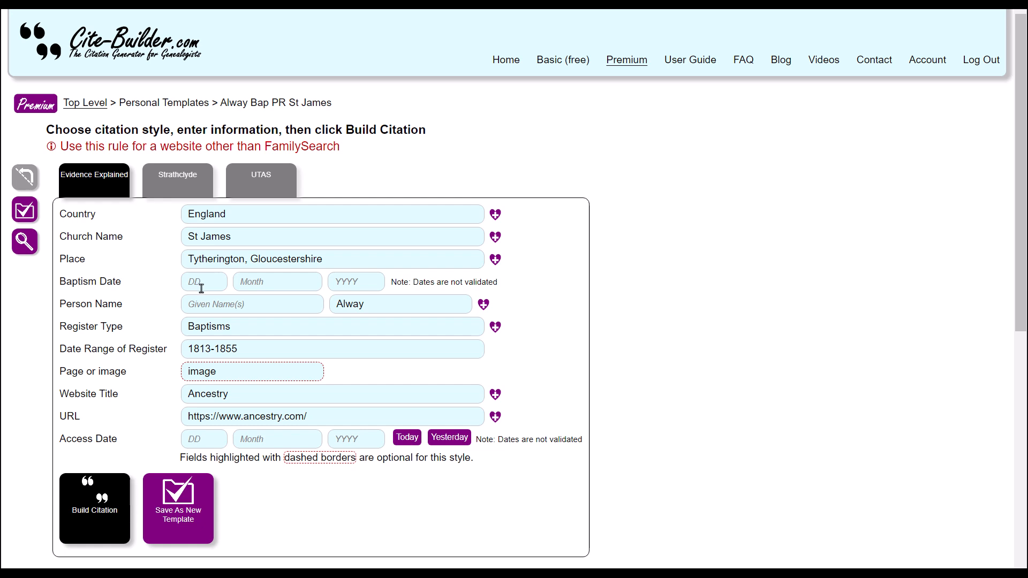
click(197, 307)
text(Re)
text(b)
text(e)
text(cca)
text(23)
text(23)
Set the baptism date to 29 November 1816 and the access date to 7 June 2024
click(210, 283)
text(29)
click(251, 277)
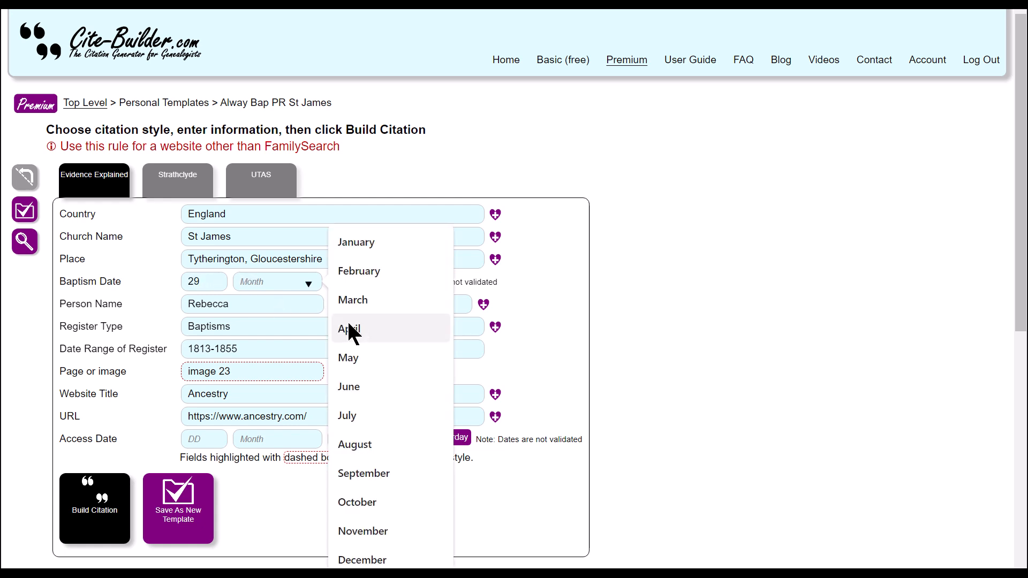
click(374, 519)
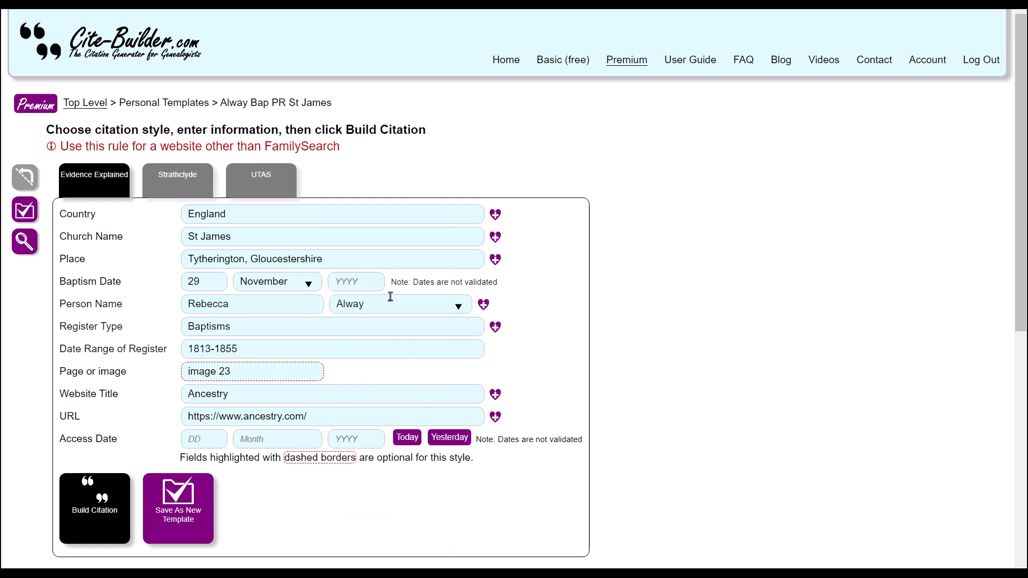
text(1816)
click(407, 438)
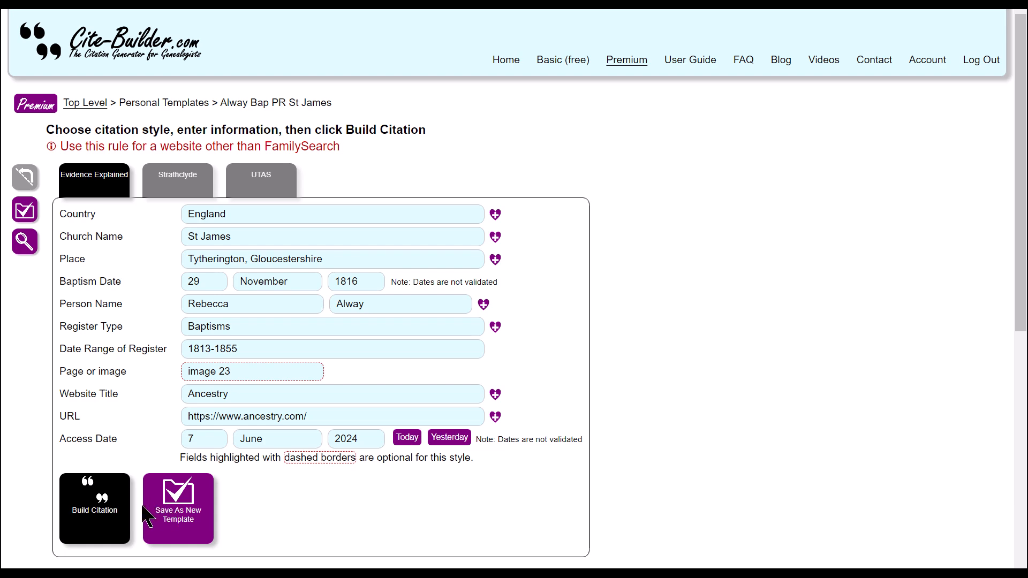
Build the citation for the image 23 baptism and review its footnotes and bibliography
click(120, 517)
scroll(461, 402, down, 4)
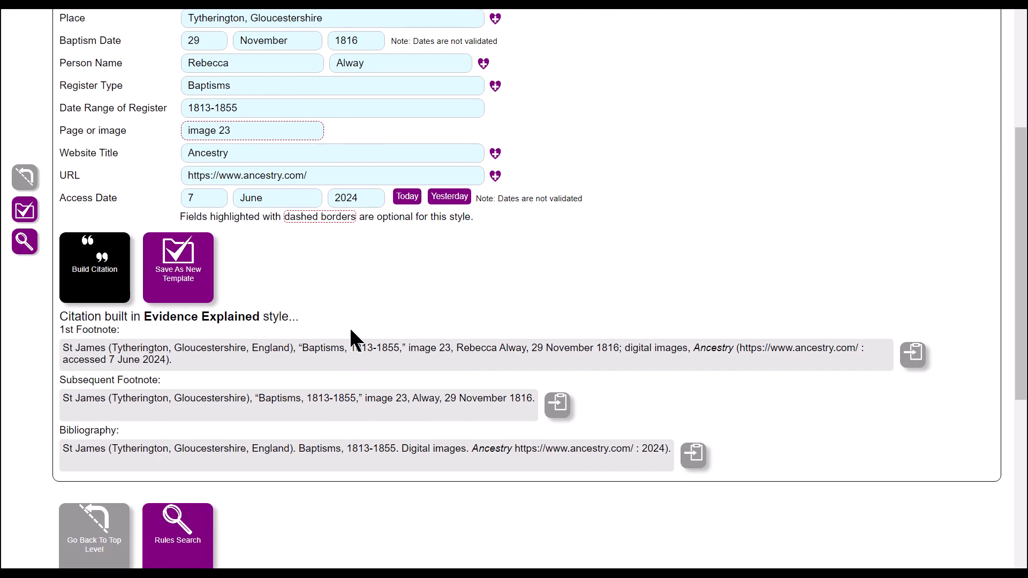
scroll(350, 337, up, 5)
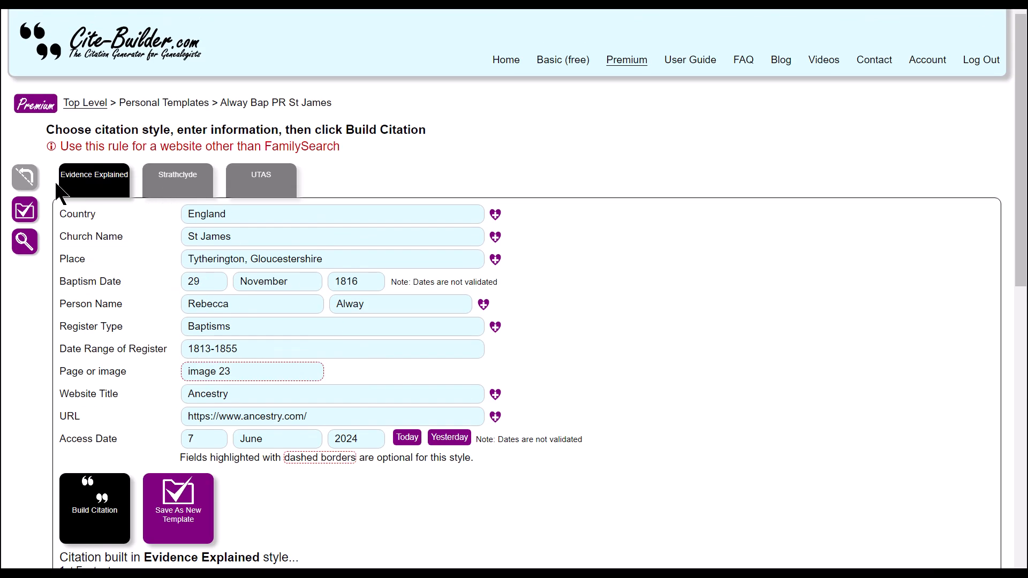
Reopen the St James baptism template from the top level and set the baptism date to 13 April 1820
click(26, 180)
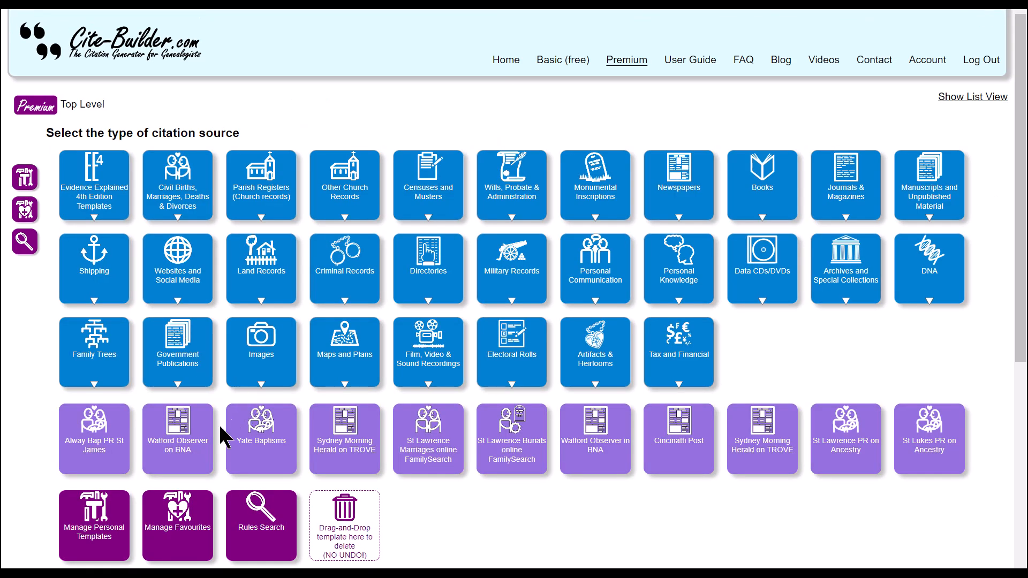
click(73, 431)
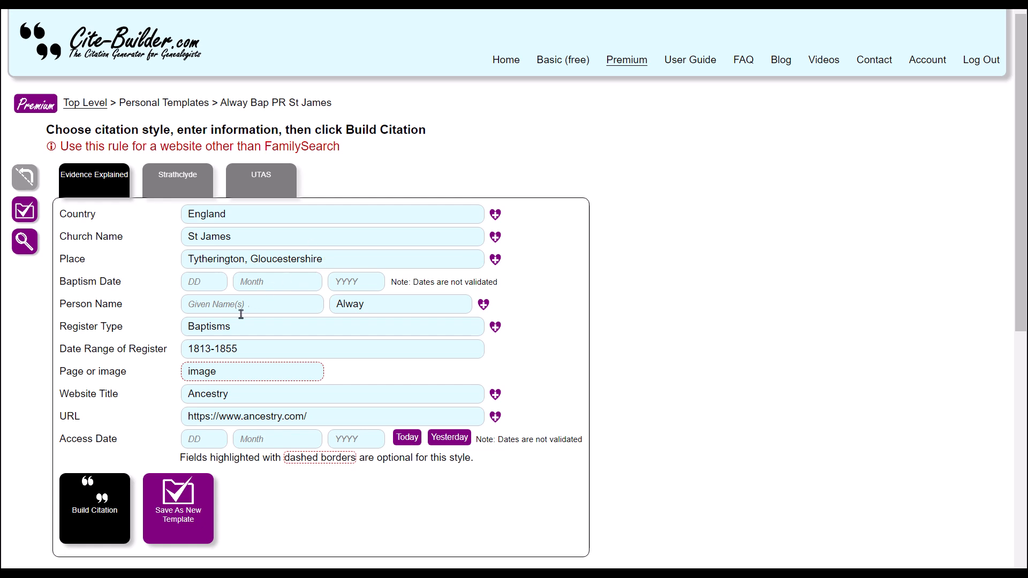
click(193, 290)
text(13)
click(242, 283)
click(368, 328)
text(1820)
Enter the child's given name, set the page or image to image 34 and the access date to 8 June 2024
click(296, 303)
text(Fred)
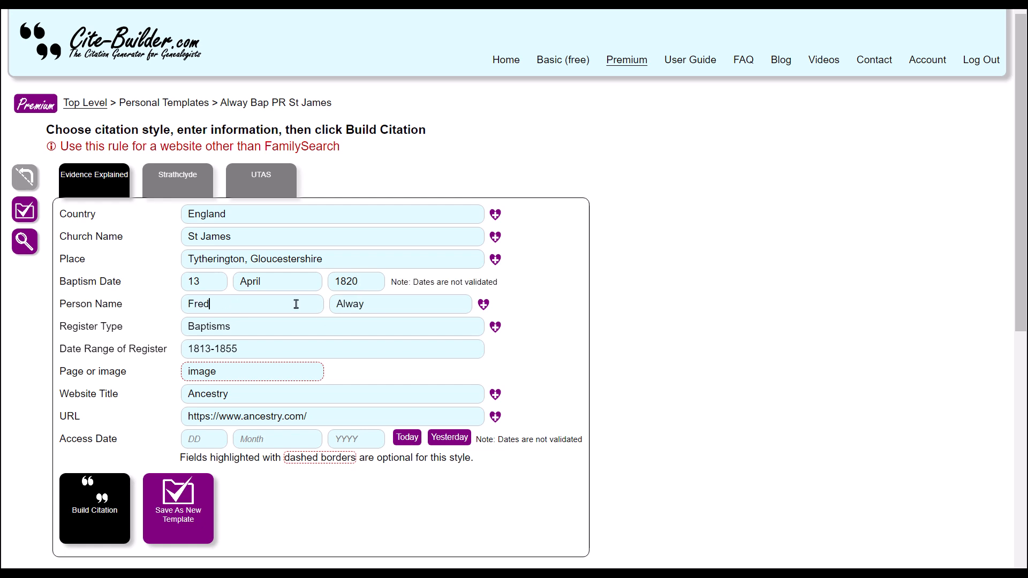
click(264, 375)
text(34)
click(407, 442)
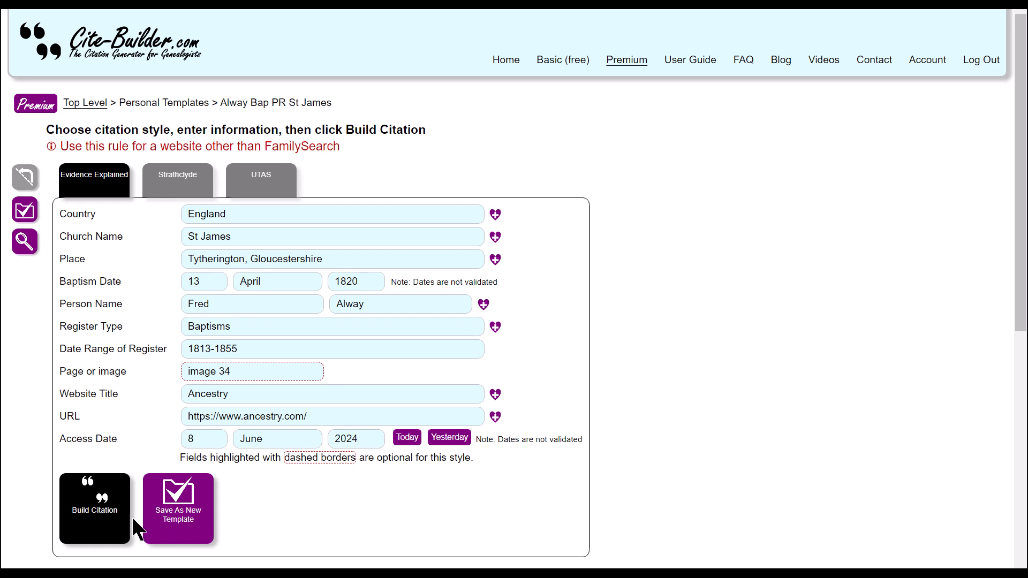
Build the citation for the image 34 baptism and check the resulting footnotes
click(100, 497)
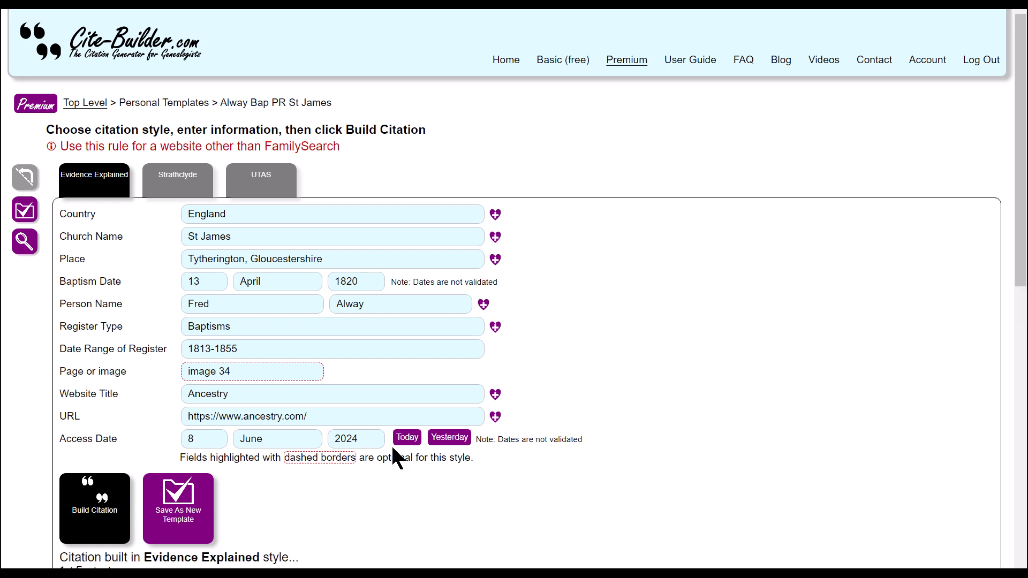
scroll(415, 442, down, 2)
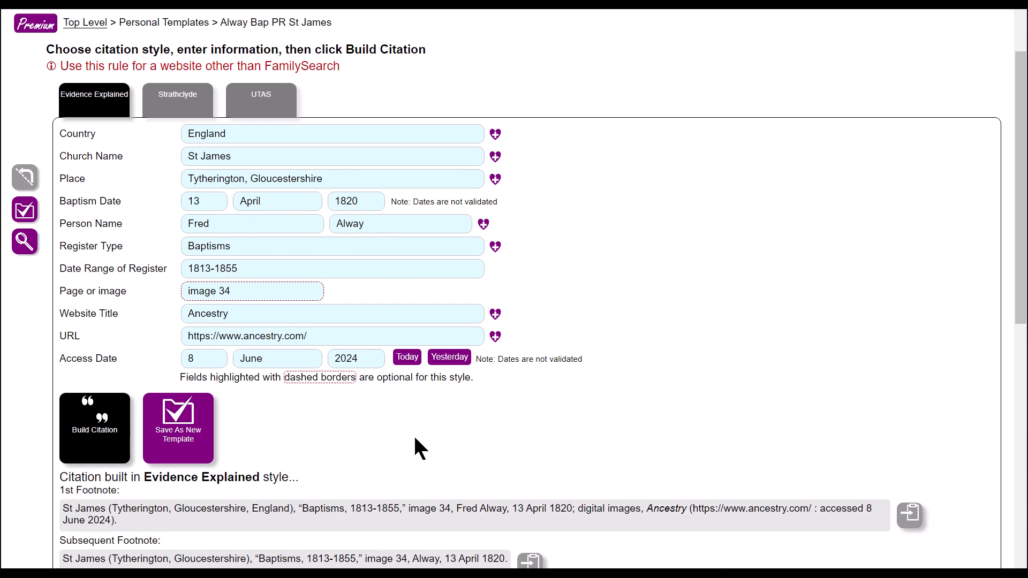
scroll(420, 429, up, 2)
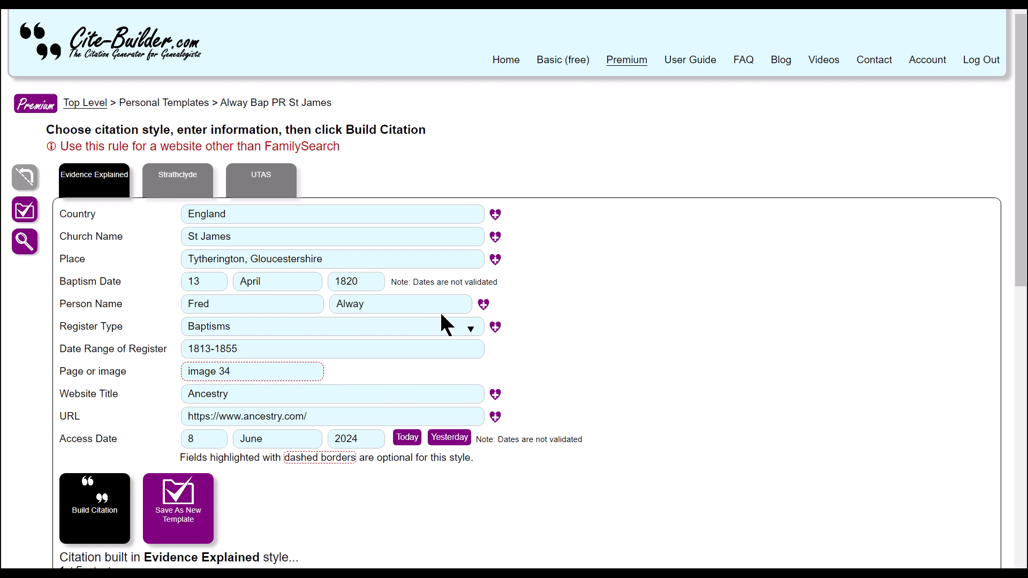
Save Tytherington, Gloucestershire as a favourite place and add "& St John" to the church name
click(495, 259)
click(158, 143)
text(& St John)
Open a blank Baptism Parish Reg Image: Other Digitized Online form, look at the Strathclyde style and choose the UTAS style
click(31, 175)
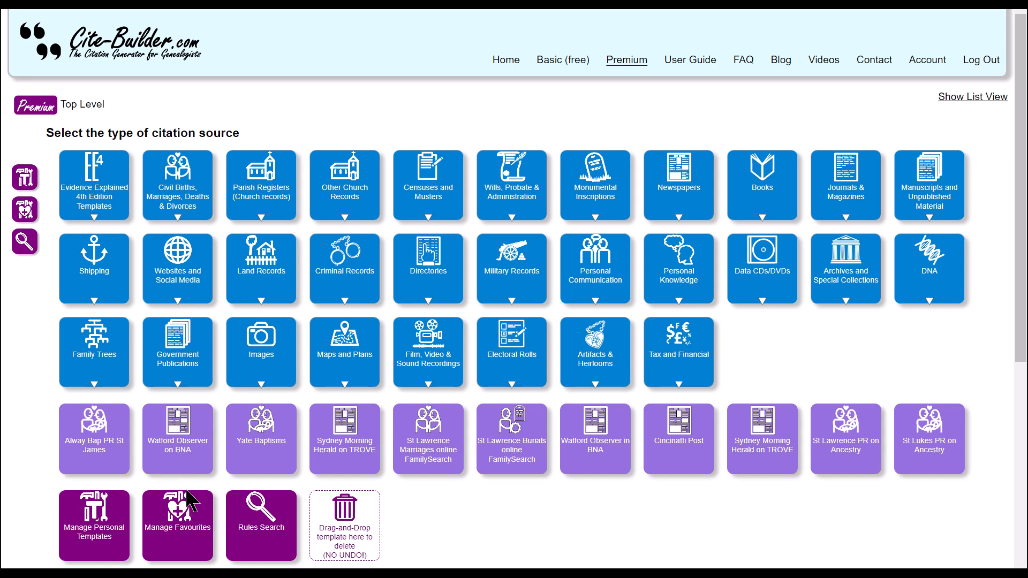
click(268, 209)
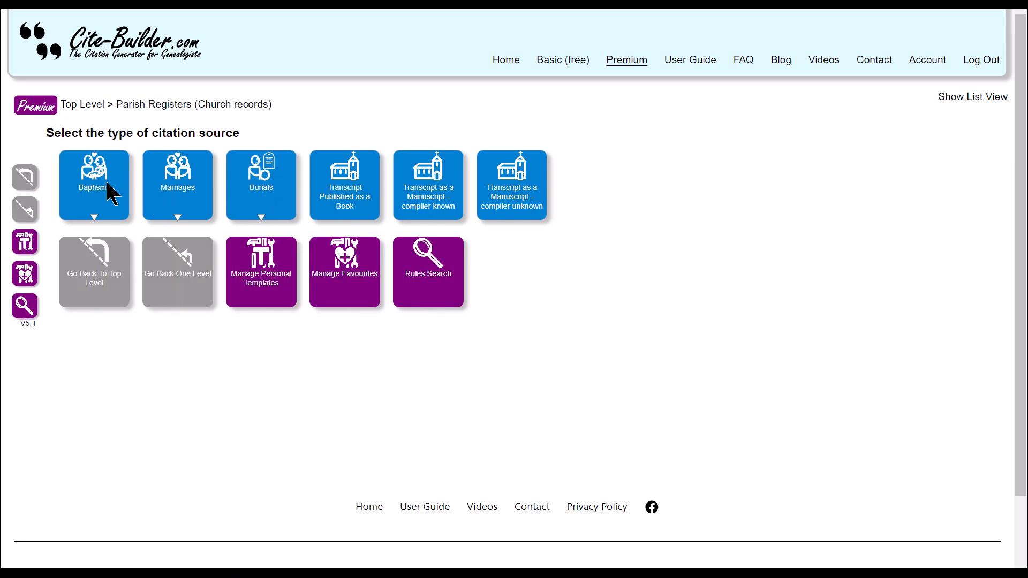
click(110, 196)
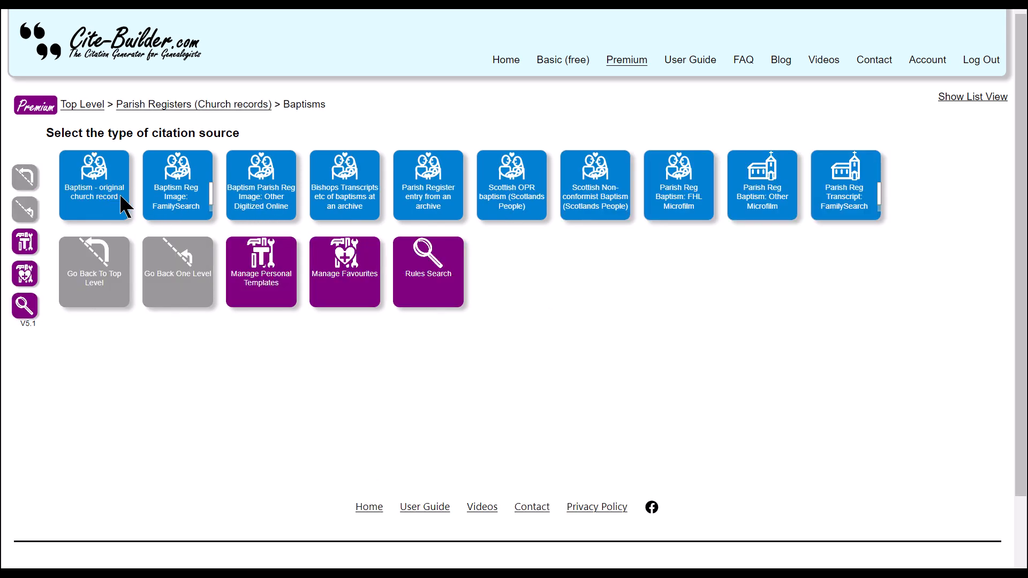
click(262, 197)
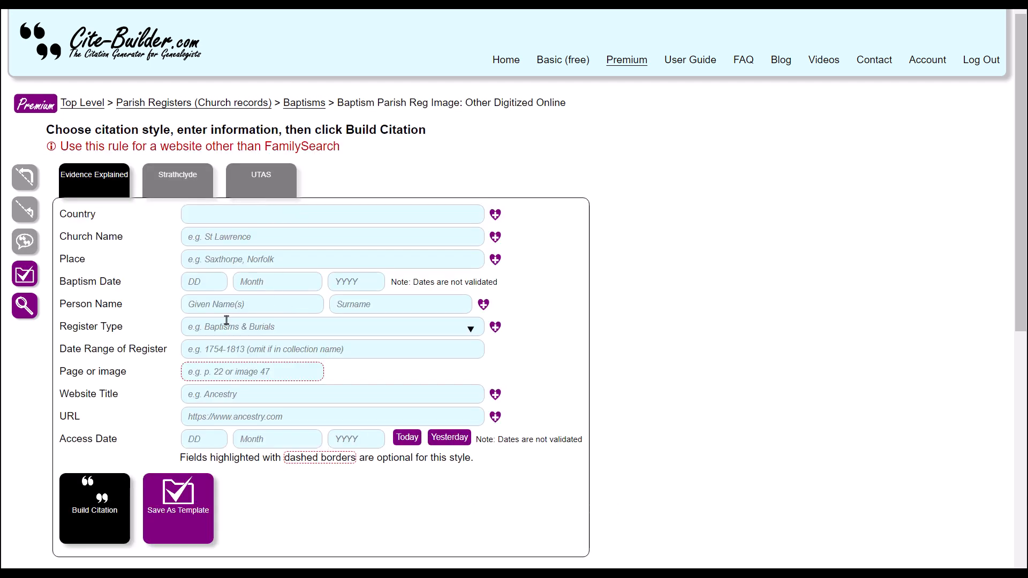
click(180, 185)
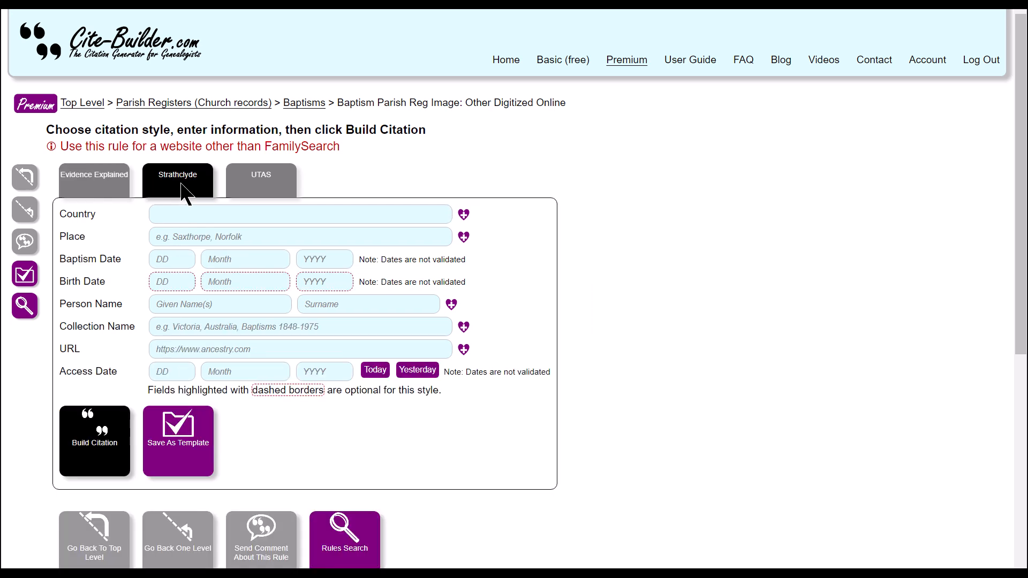
click(260, 179)
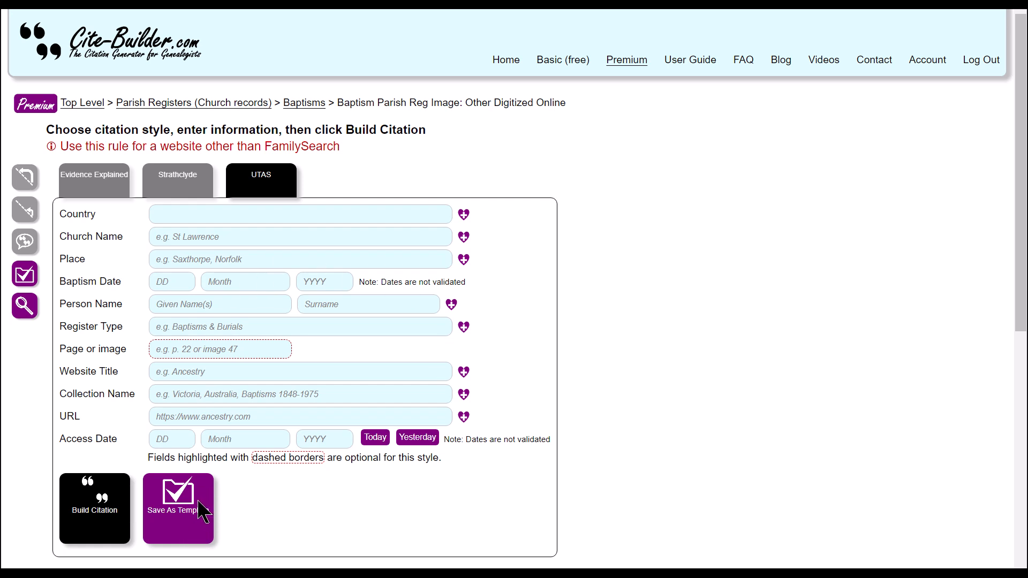
Set the country to England, the church name to St Lukes and the place to Tytherington, Gloucestershire
click(305, 217)
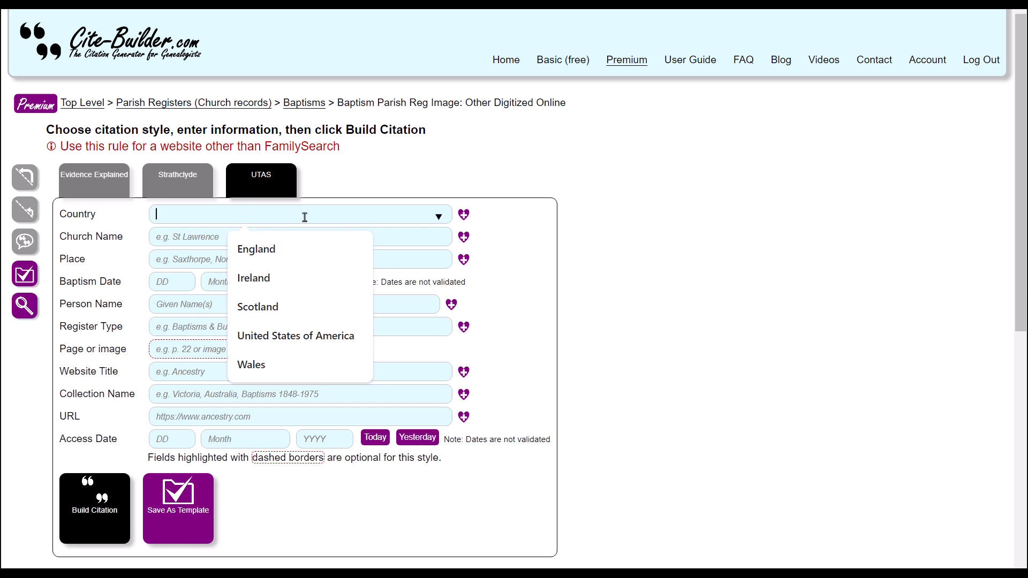
click(298, 249)
click(243, 241)
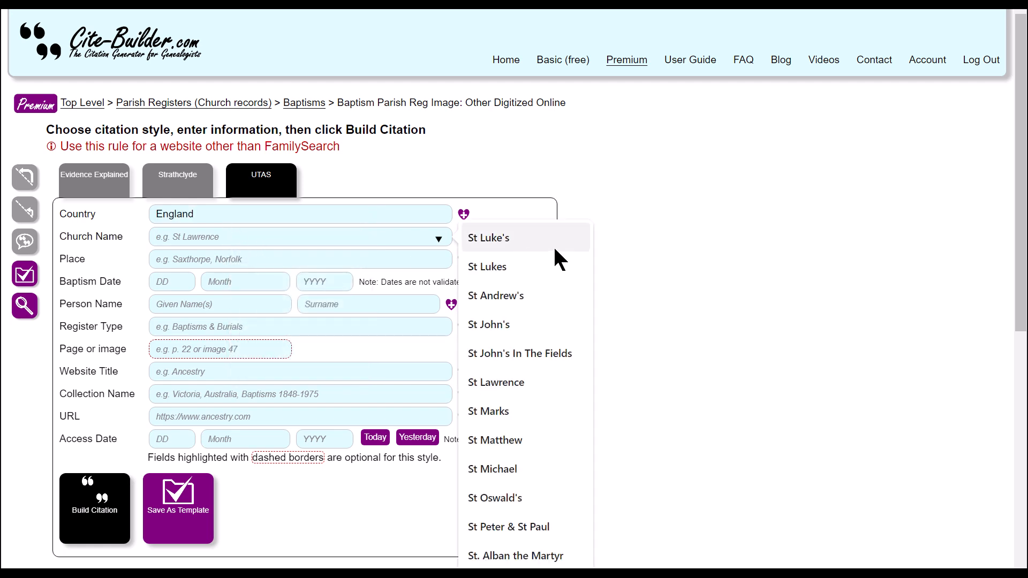
click(494, 267)
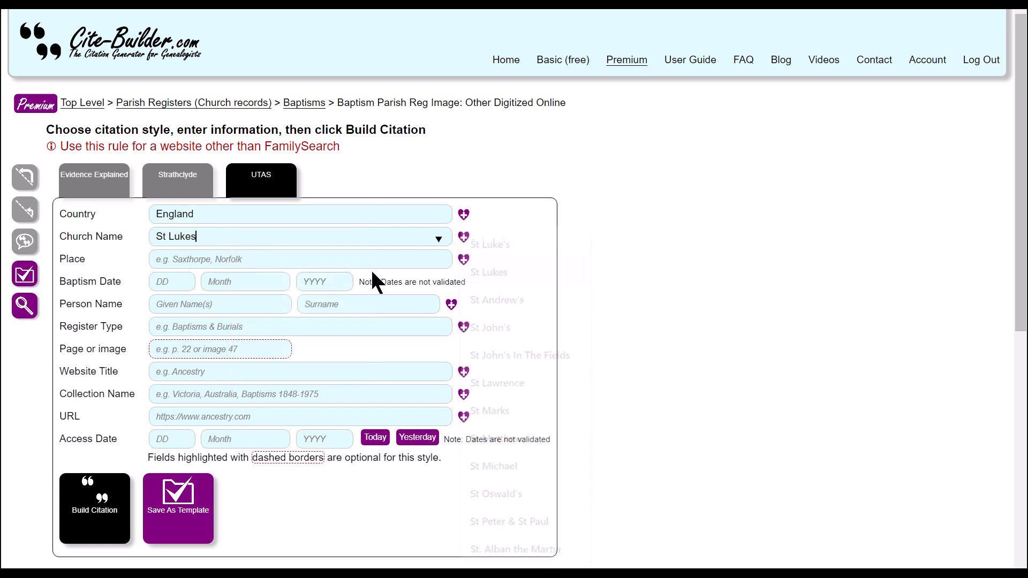
click(326, 259)
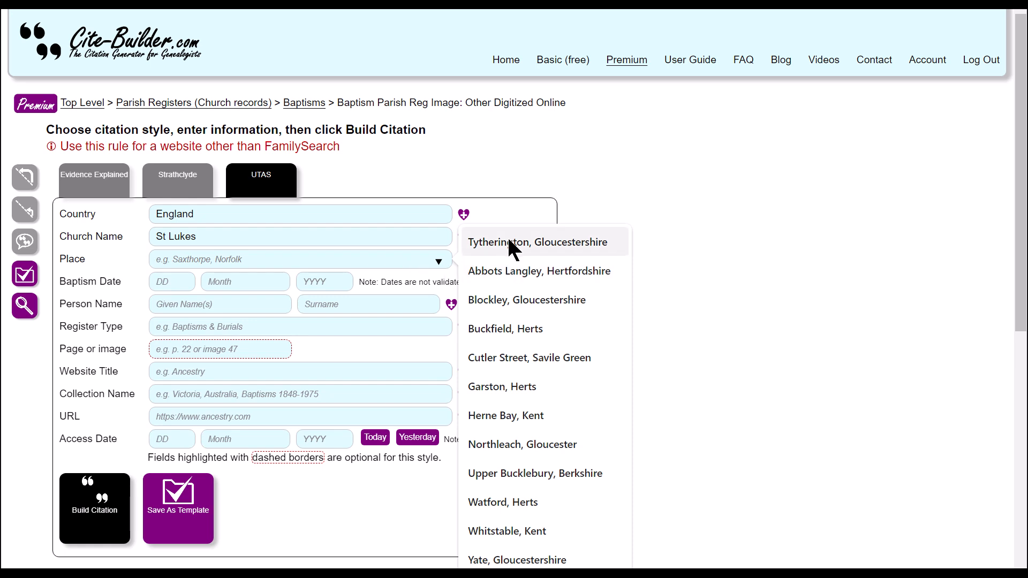
click(543, 244)
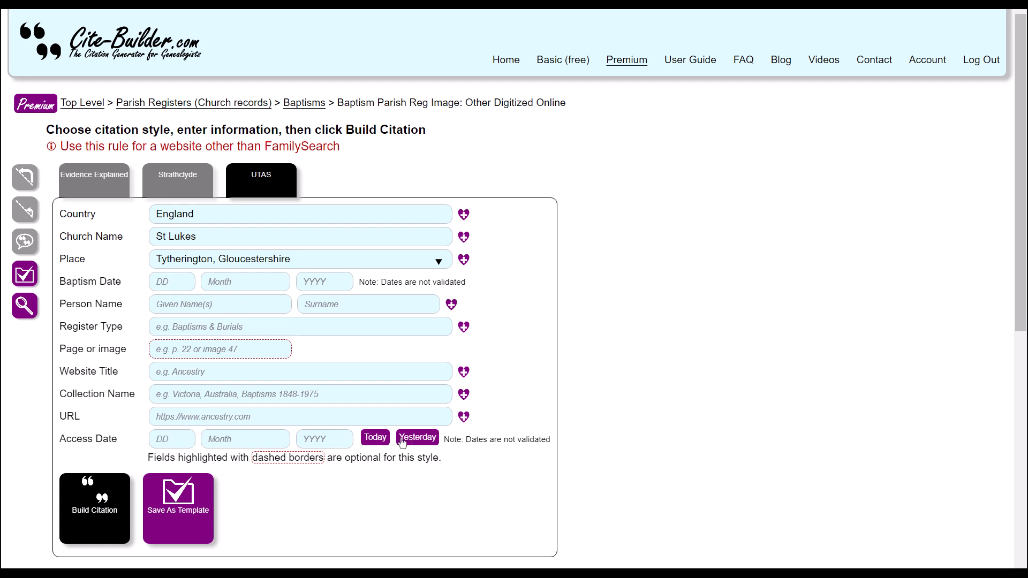
click(300, 369)
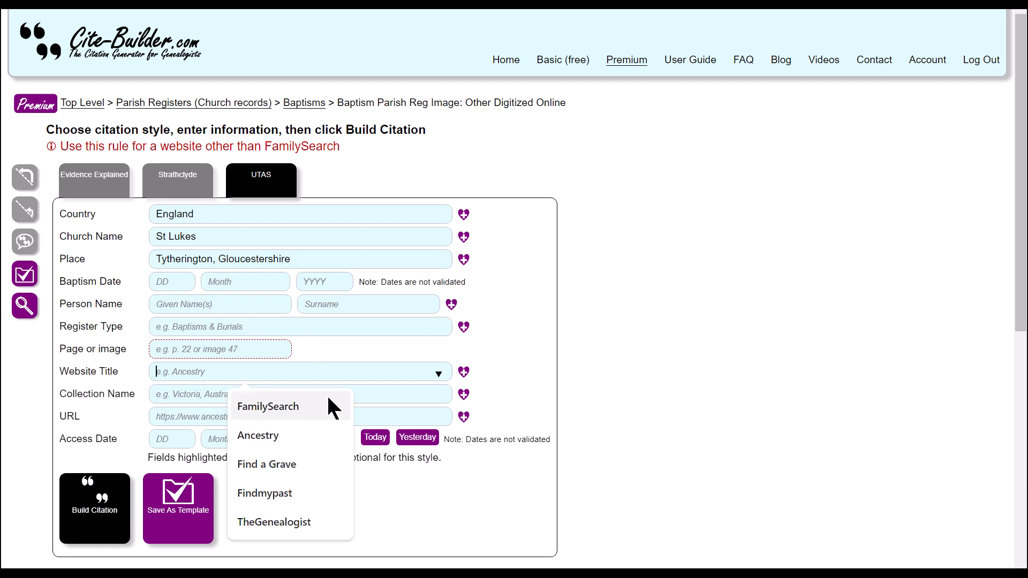
click(288, 407)
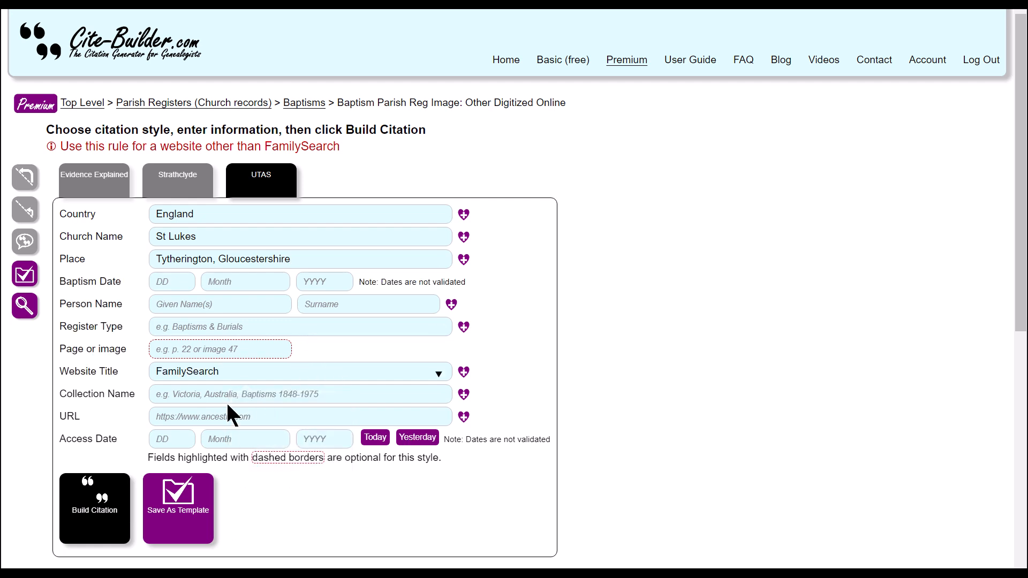
click(252, 420)
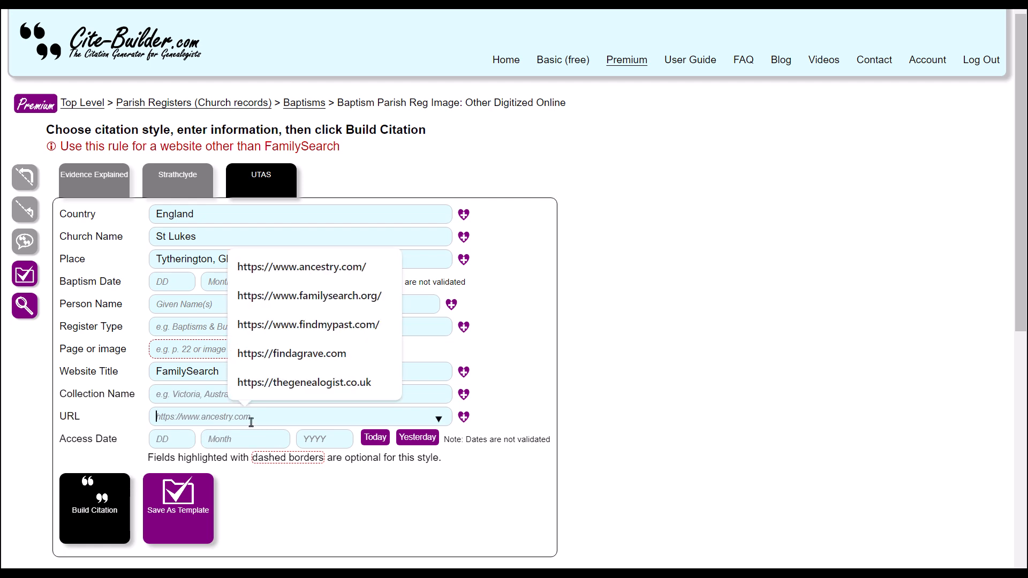
click(342, 294)
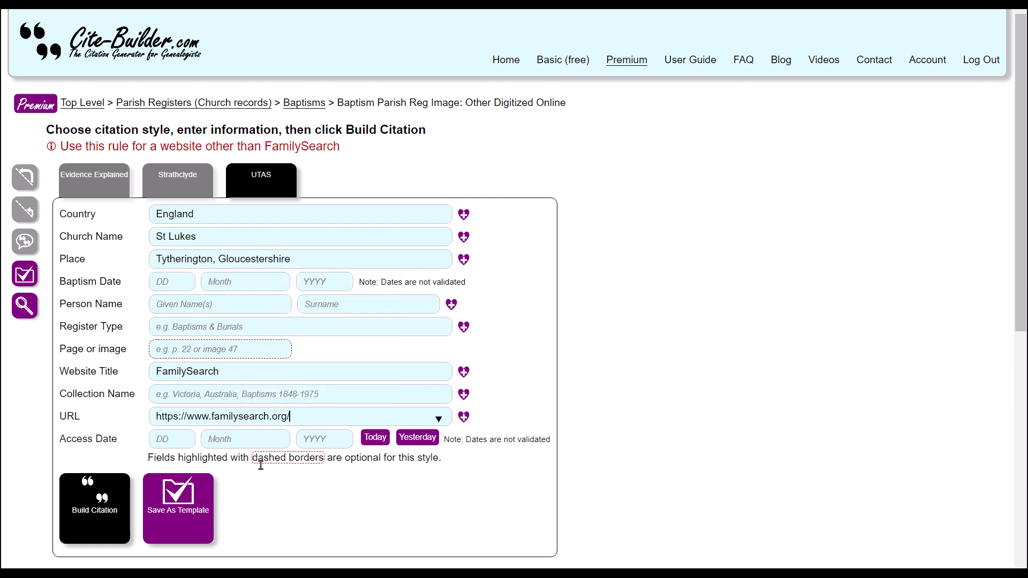
Save the form as a template named "FS Bap" and move it to second place among the personal templates
click(185, 508)
click(220, 122)
text(FS Bap)
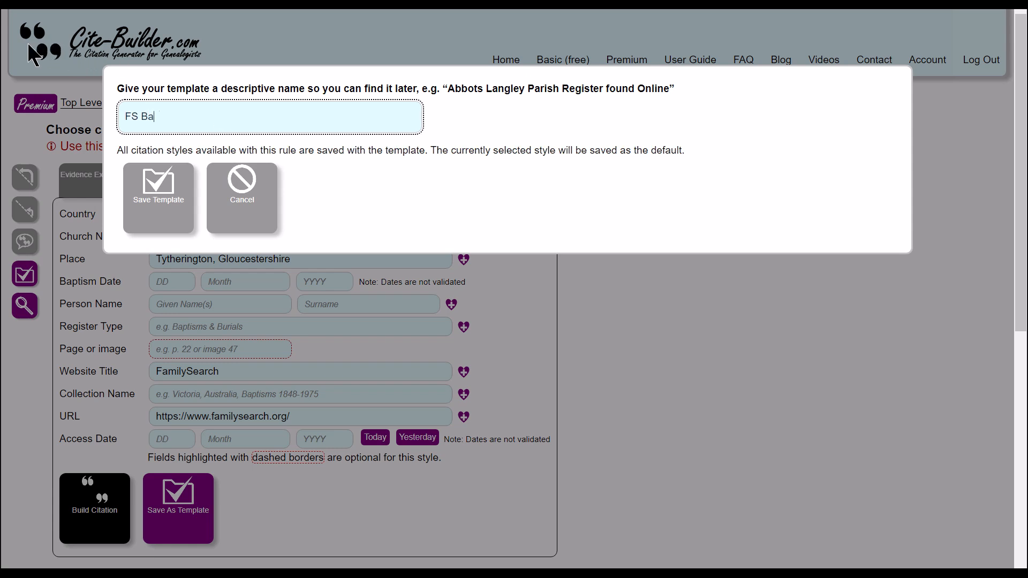
click(155, 187)
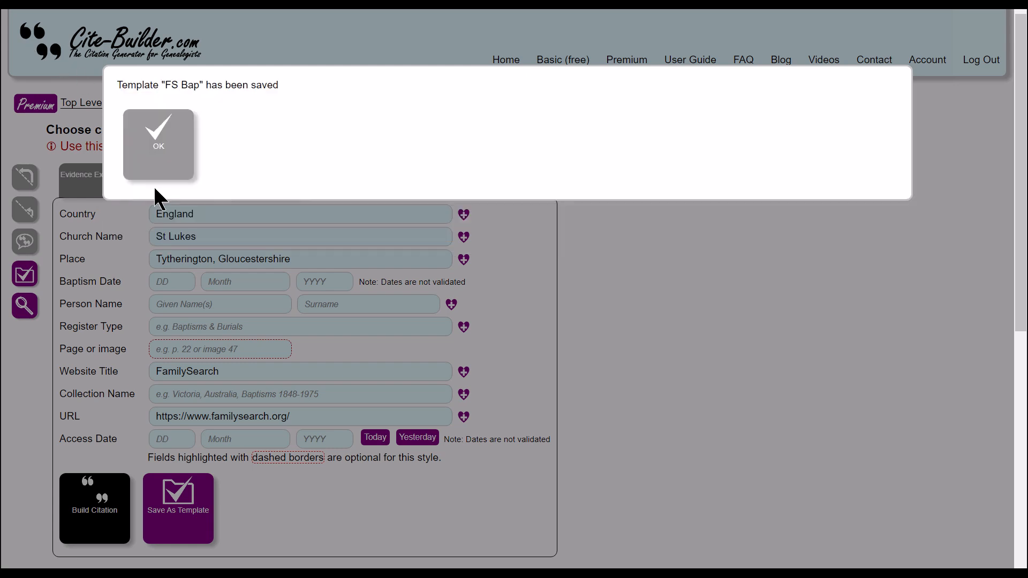
click(169, 171)
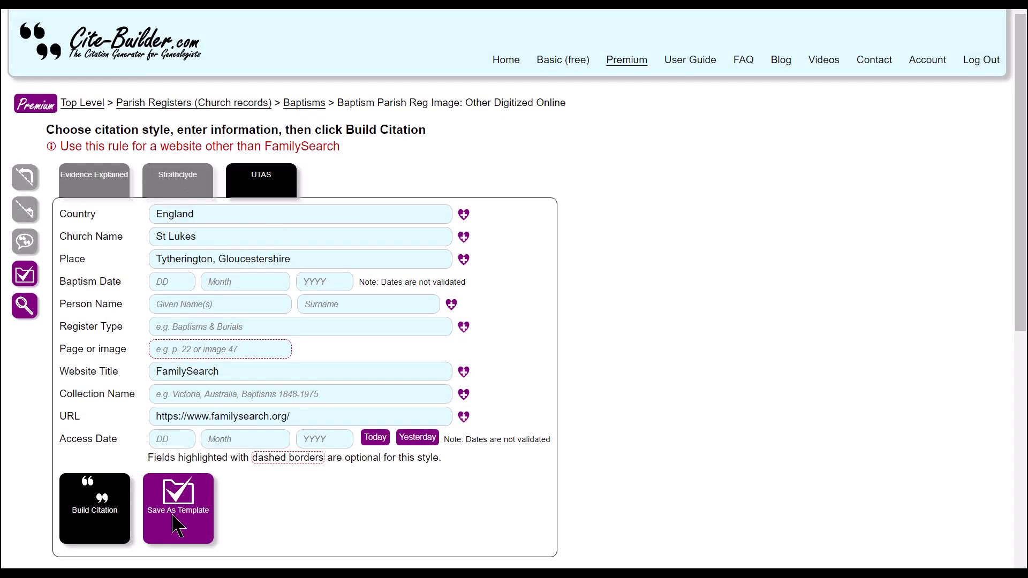
click(30, 184)
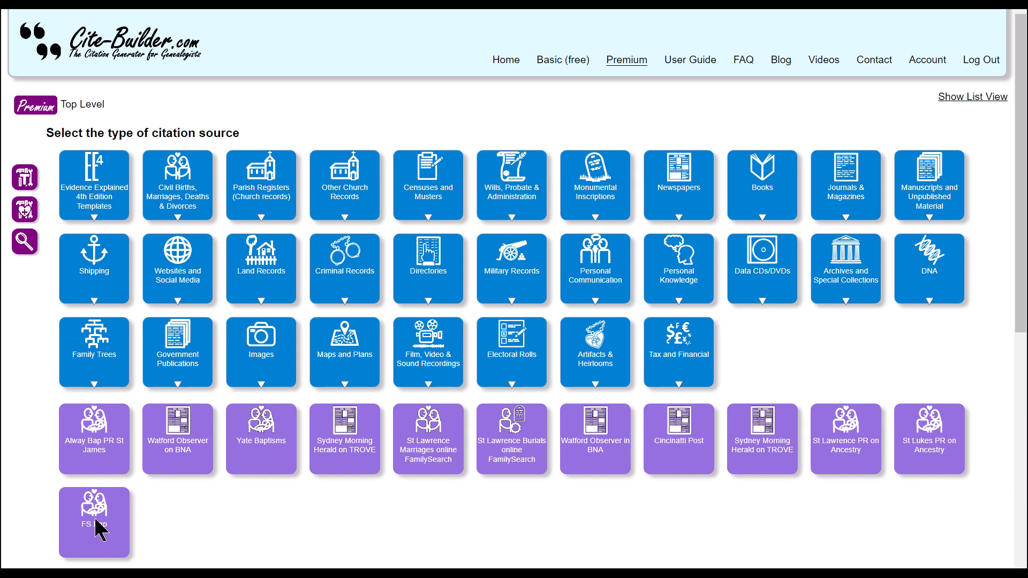
drag(96, 519, 166, 443)
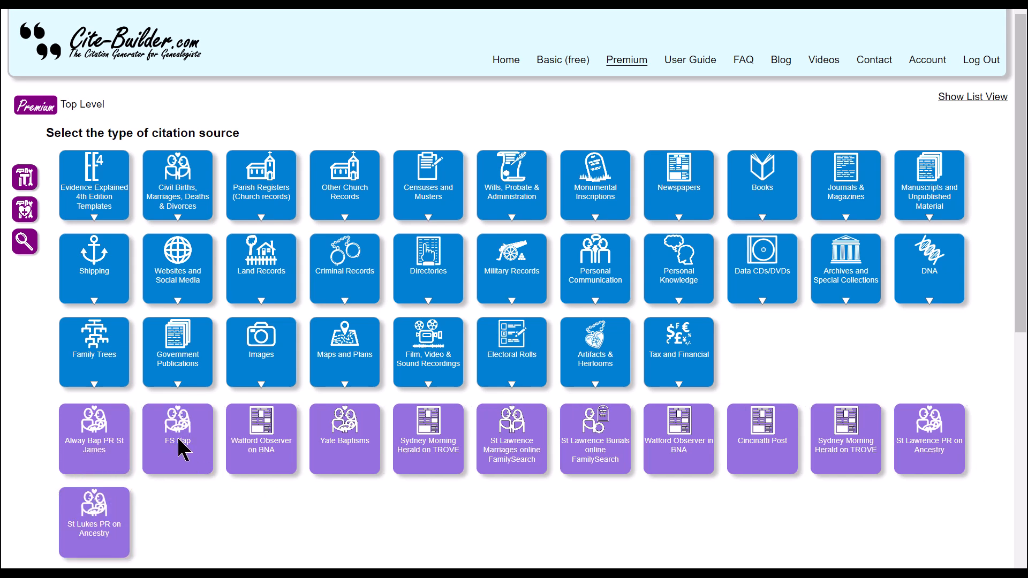
Open the FS Bap personal template and set the church name to St Pauls and the place to Blockley, Gloucestershire
click(182, 448)
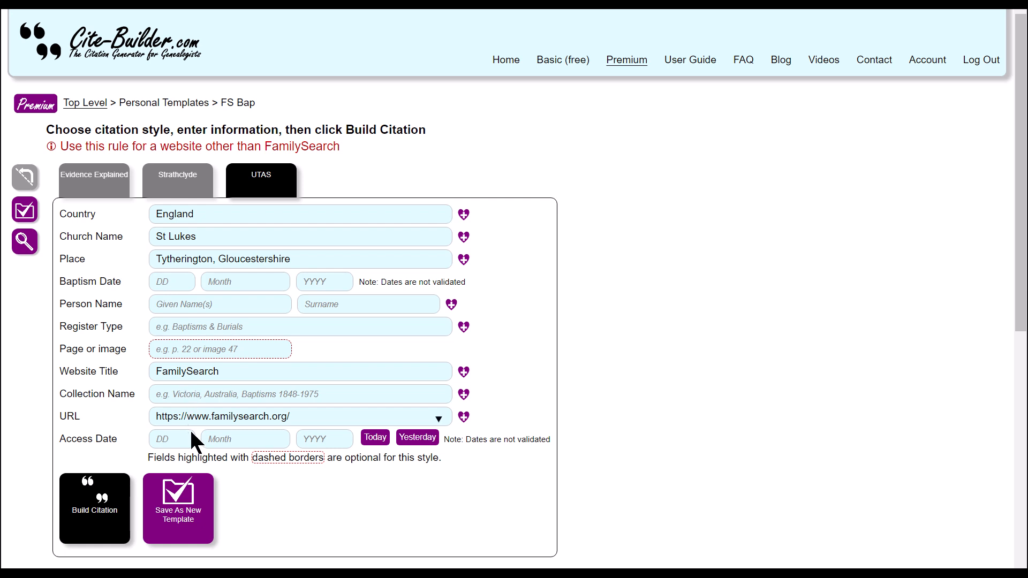
click(204, 236)
drag(203, 236, 162, 236)
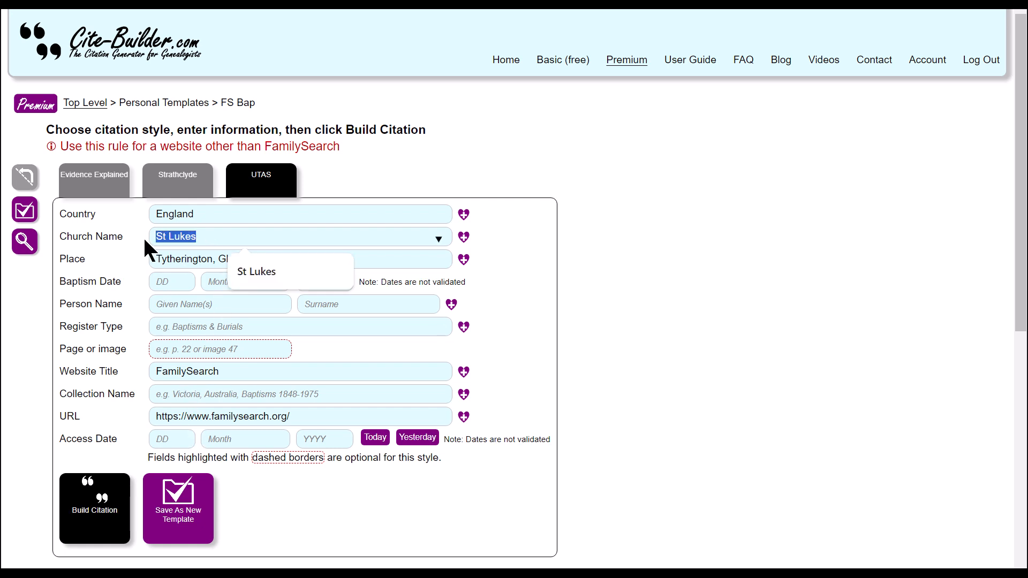
text(St Pauls)
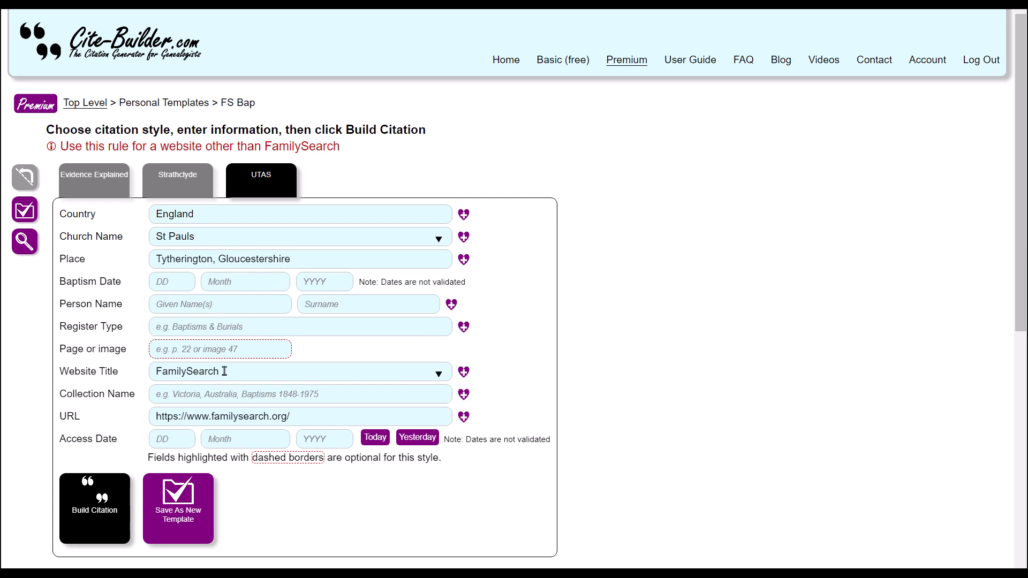
drag(212, 261, 144, 258)
text(Blockley)
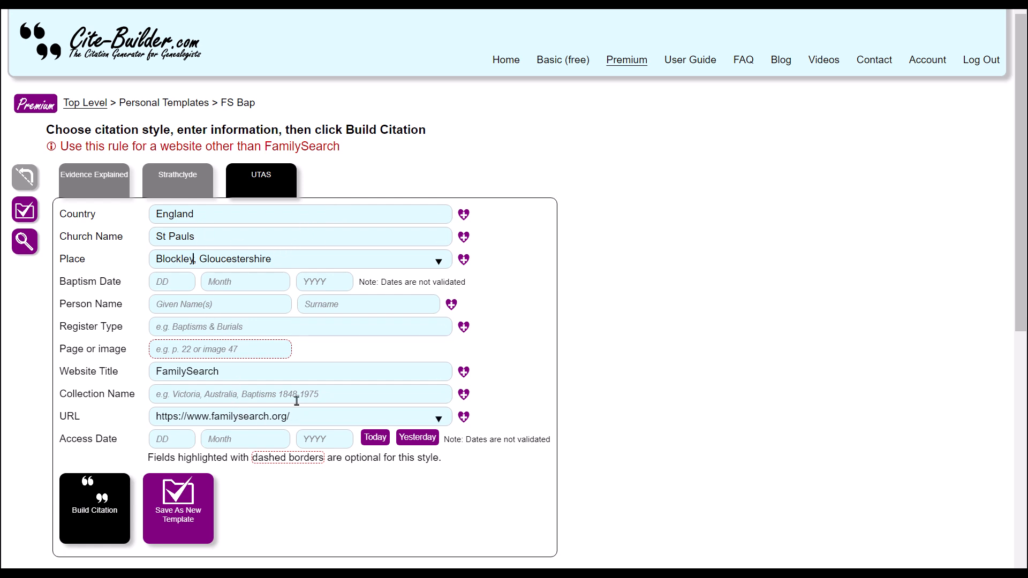
Save the form as a new template named "St Pauls", move it to third place among the personal templates and open it
click(185, 500)
click(185, 113)
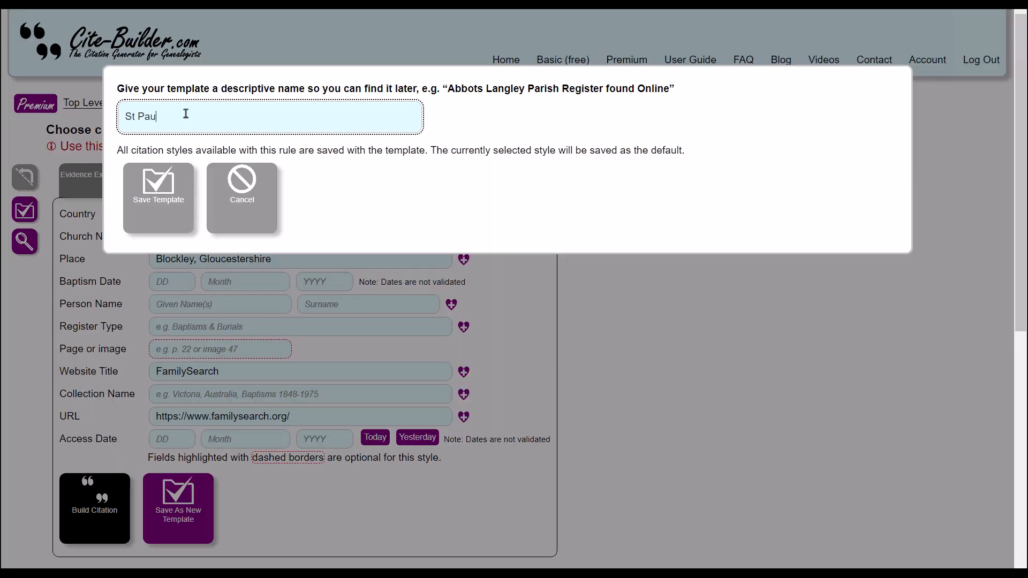
click(172, 219)
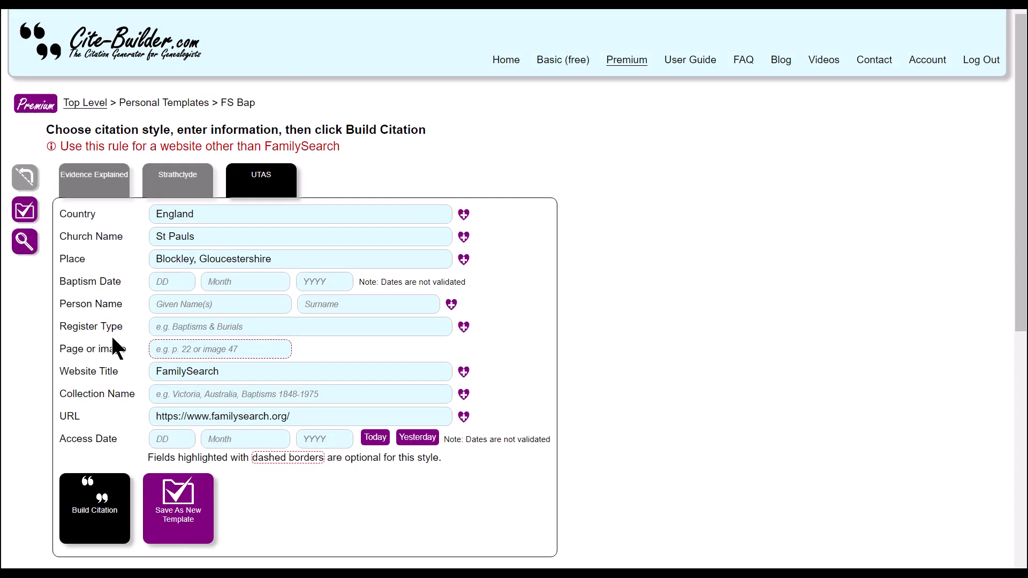
click(21, 182)
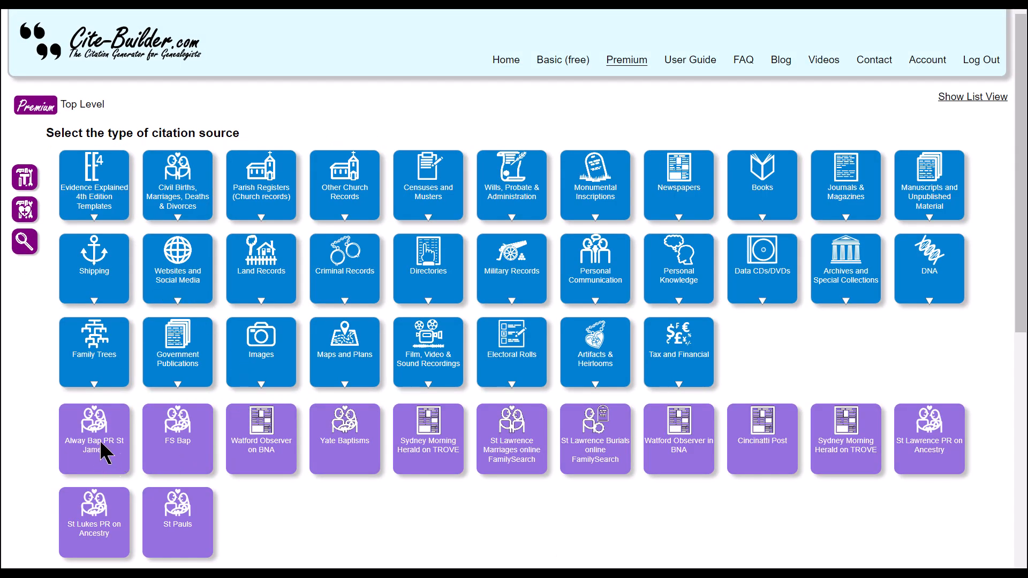
drag(193, 523, 243, 451)
click(273, 449)
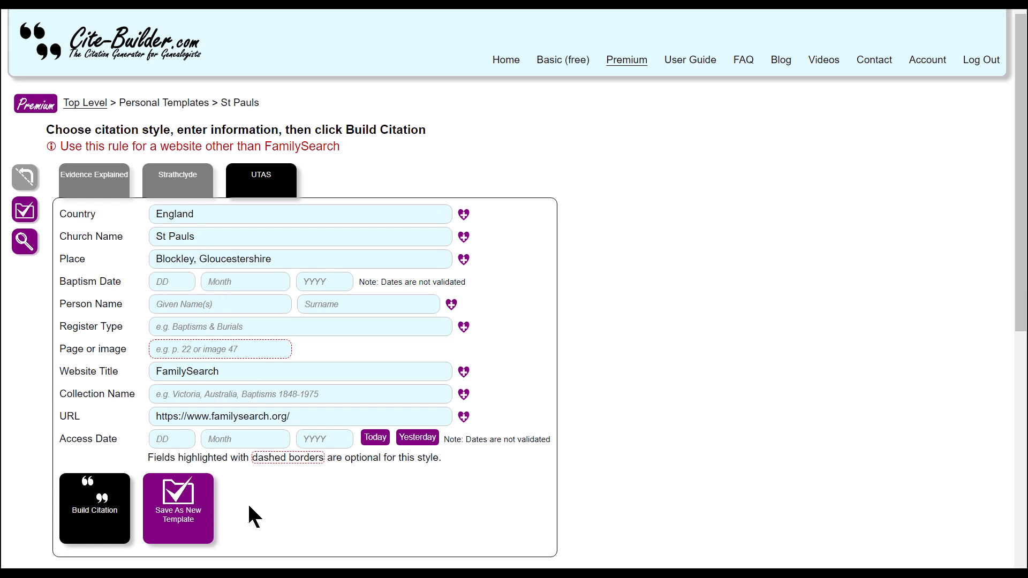
Look at the 1850-1860 US Federal Census Slave Schedule Online Image form under the United States federal population censuses and return to the top level
click(33, 176)
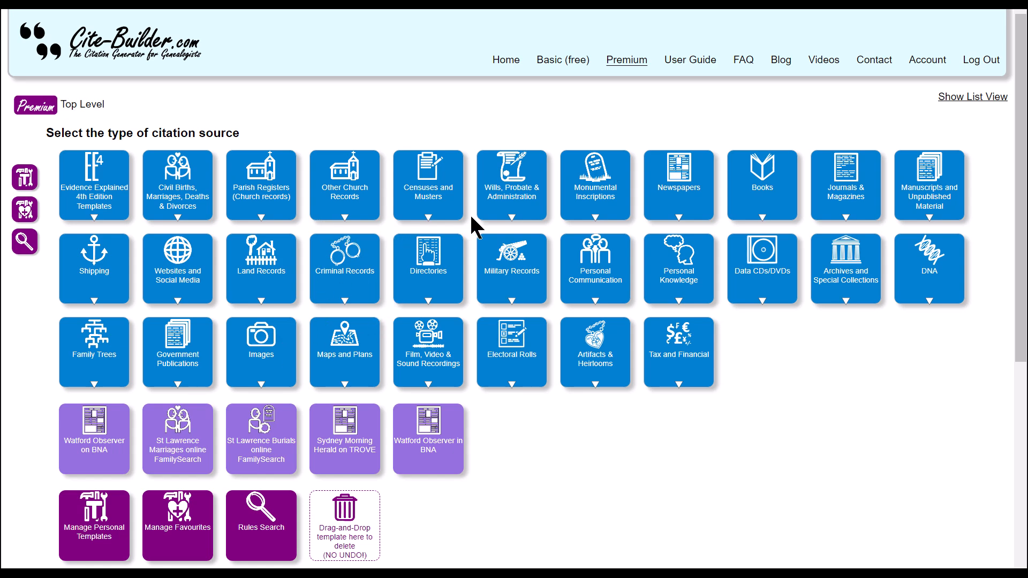
click(422, 207)
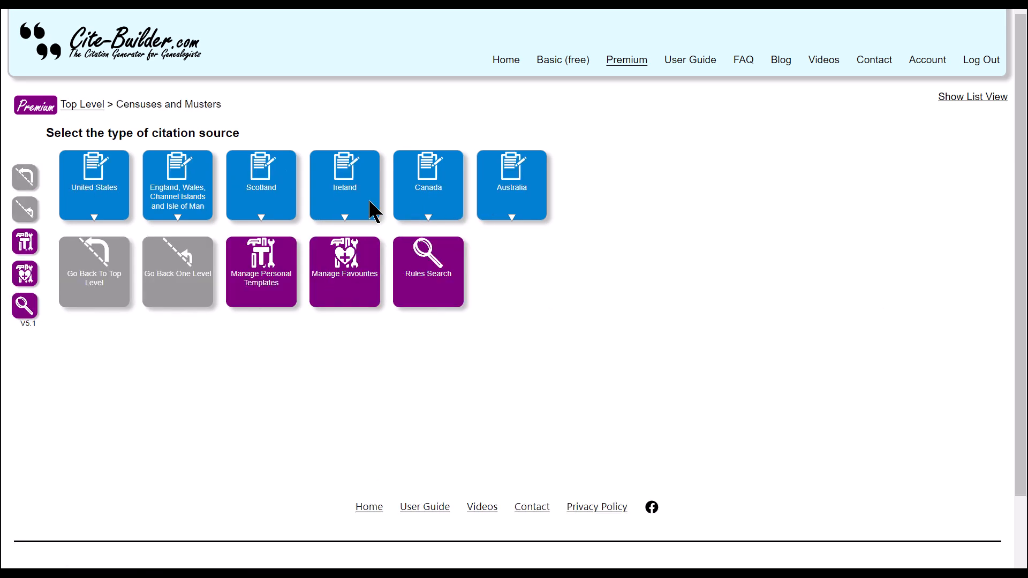
click(104, 189)
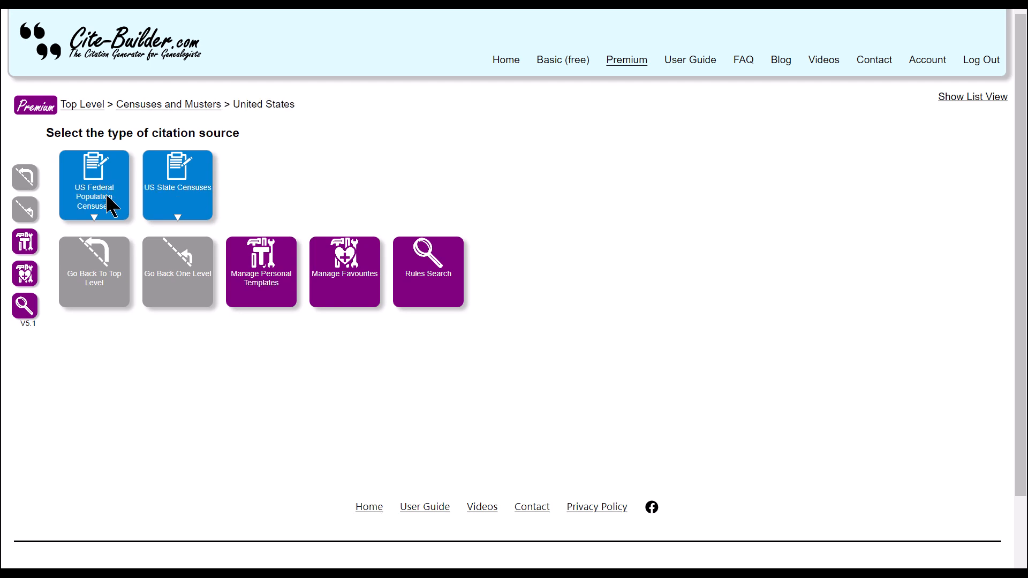
click(111, 189)
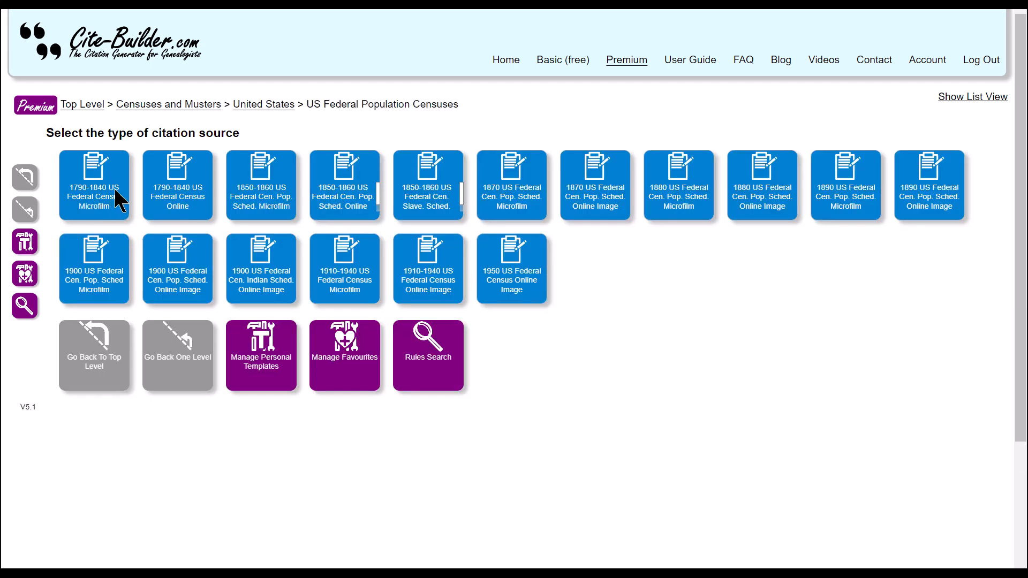
click(436, 204)
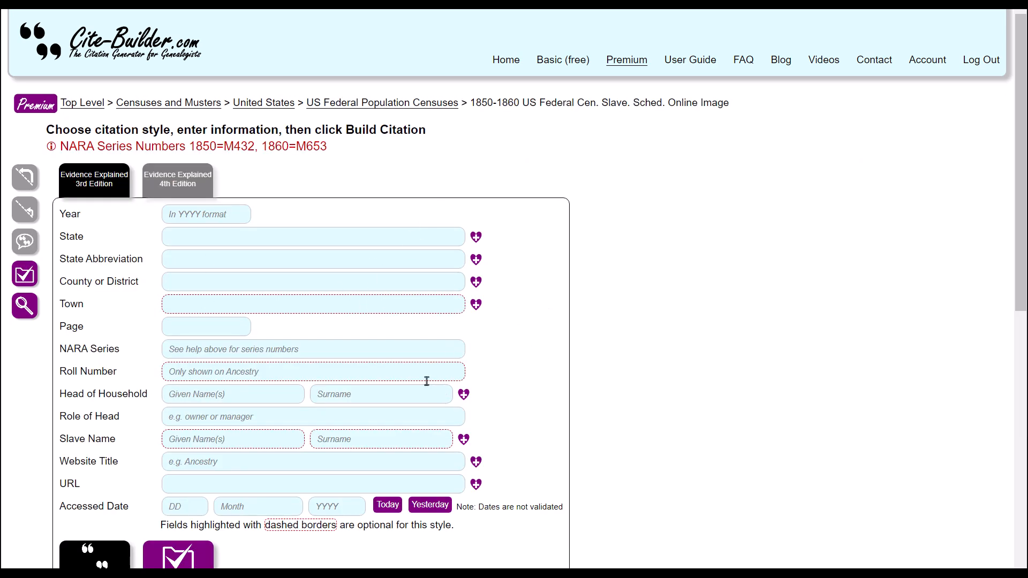
click(83, 104)
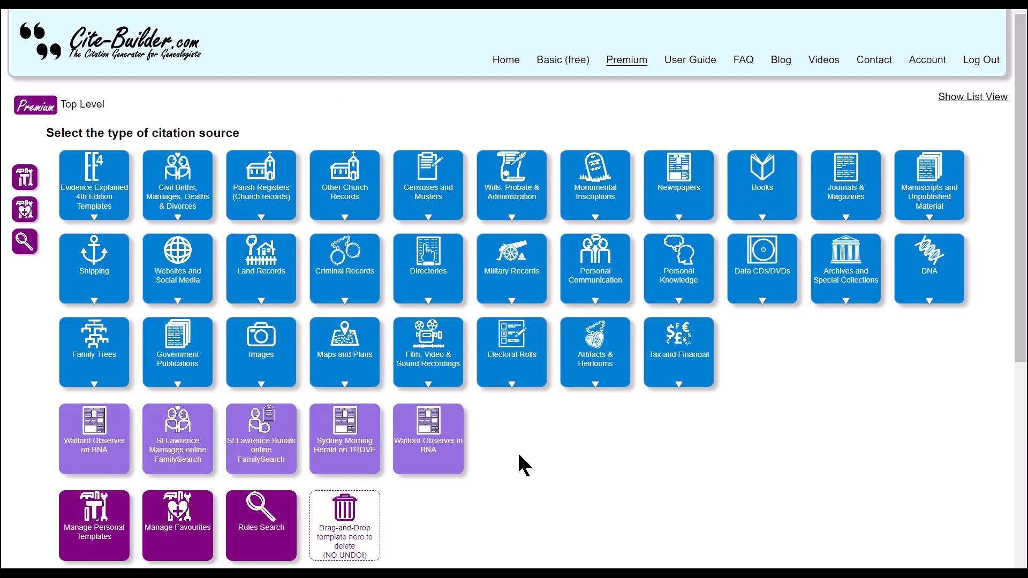
View the rules search, and open the blank 1875 New York State Census Marriages Online Image form among the US state censuses
click(254, 513)
click(268, 320)
click(431, 198)
click(99, 198)
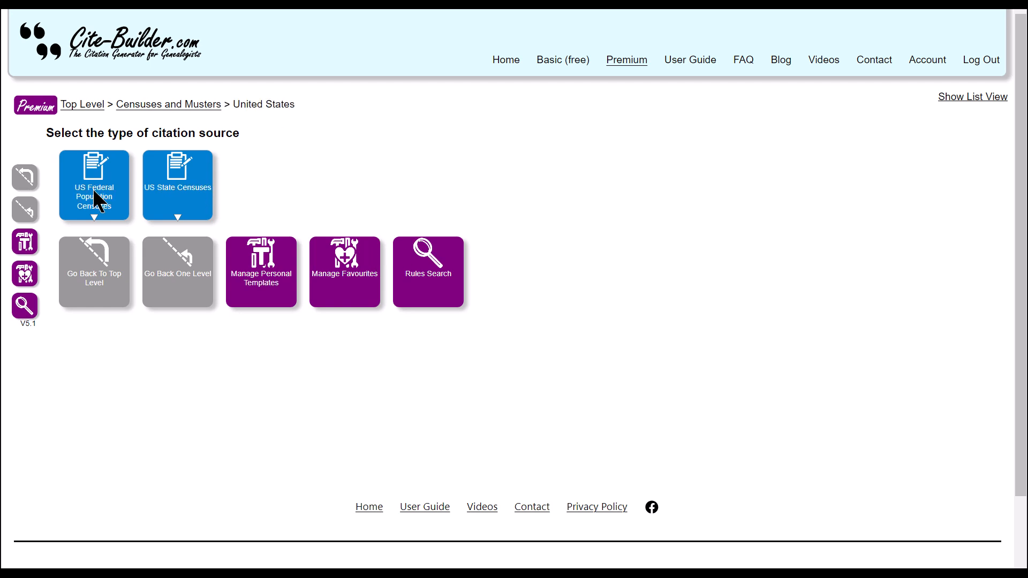
click(179, 194)
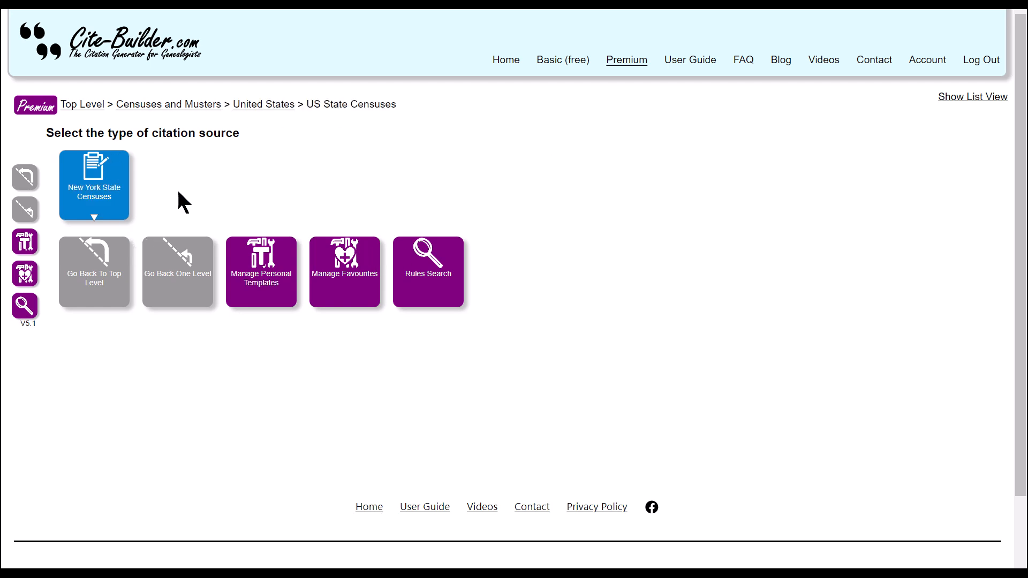
click(107, 189)
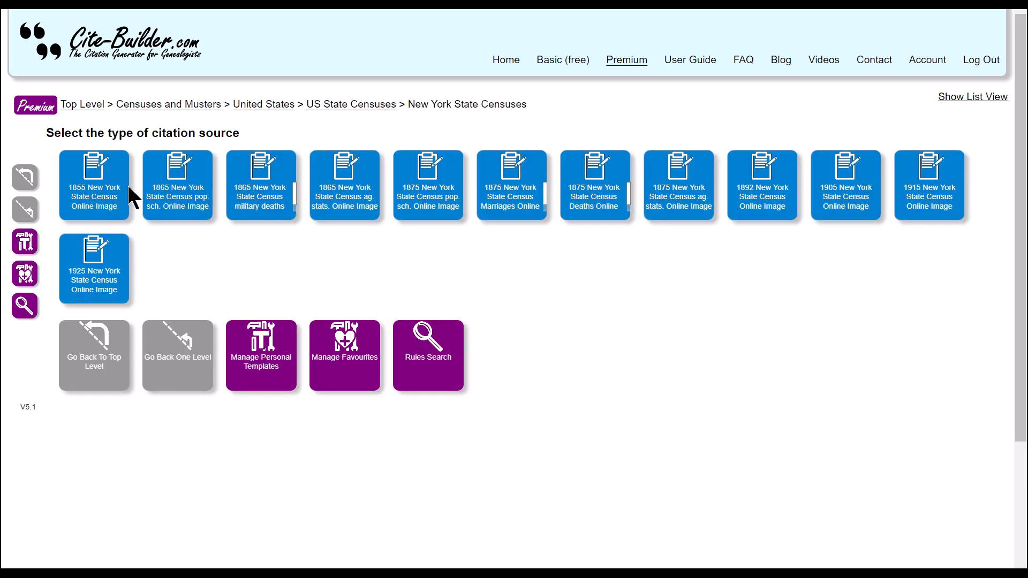
click(508, 188)
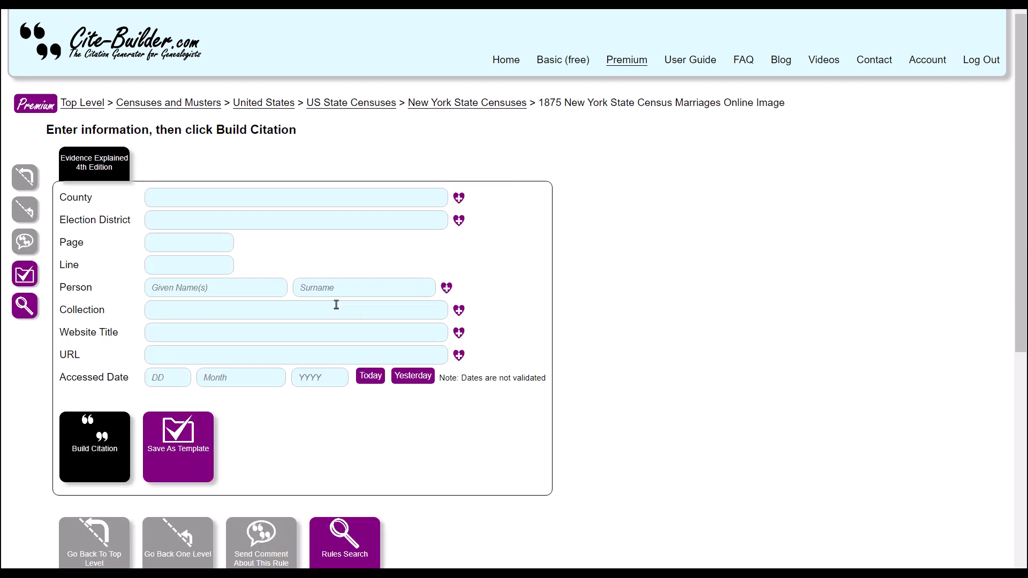
click(179, 444)
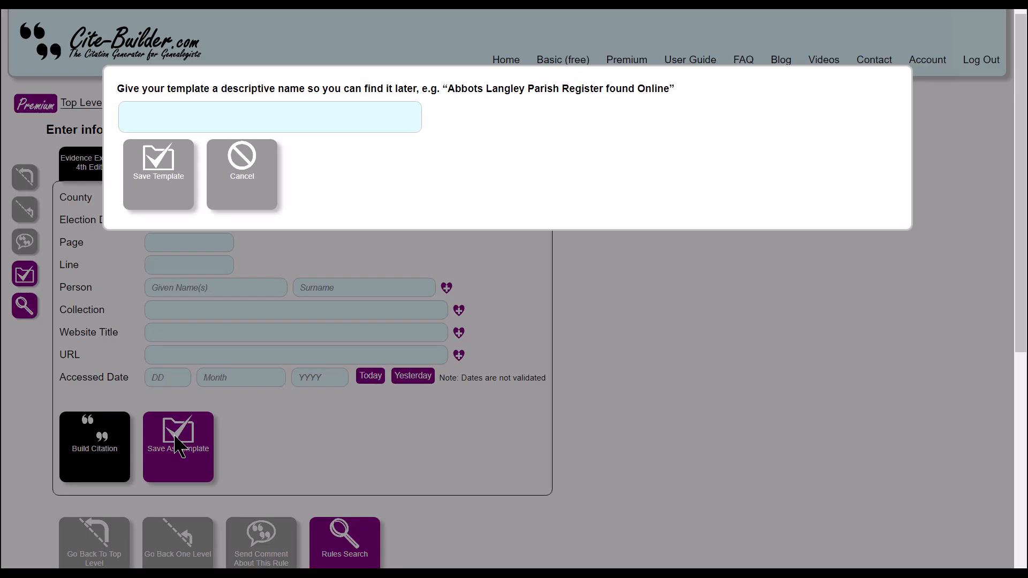
click(224, 124)
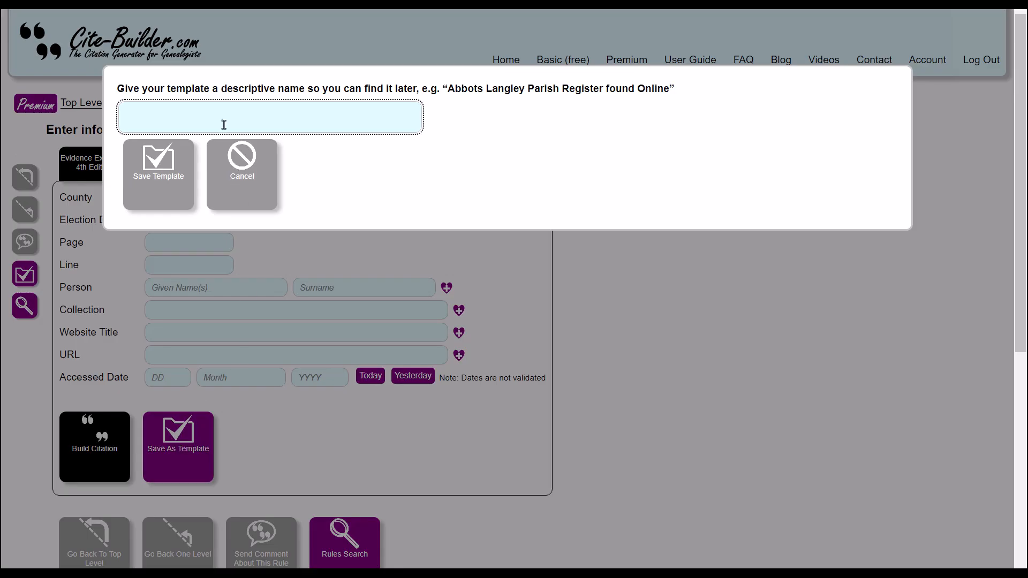
click(271, 165)
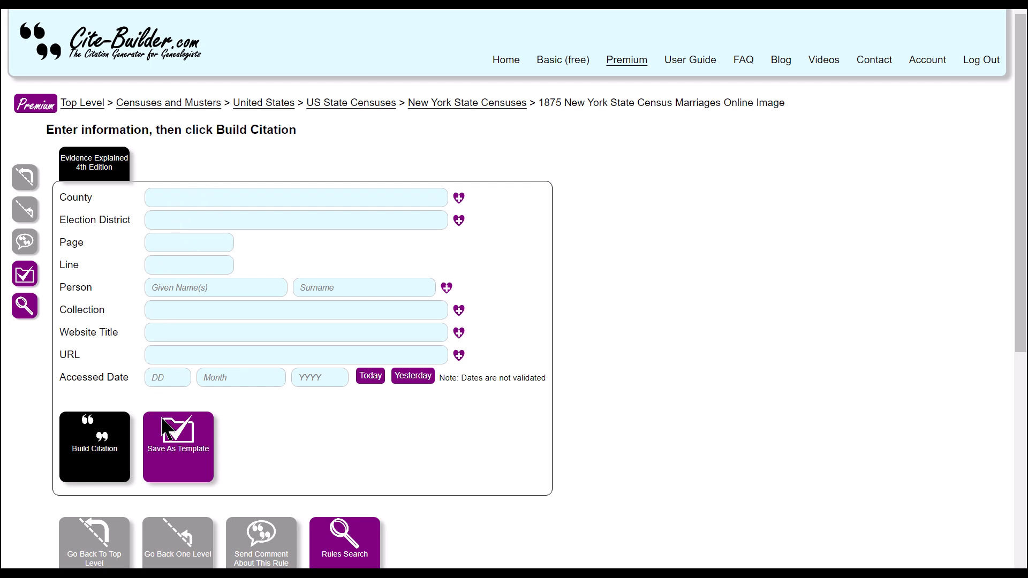
Save the blank census form as a template named "1875 NY Census" and move it to first place among the personal templates
click(172, 435)
click(227, 119)
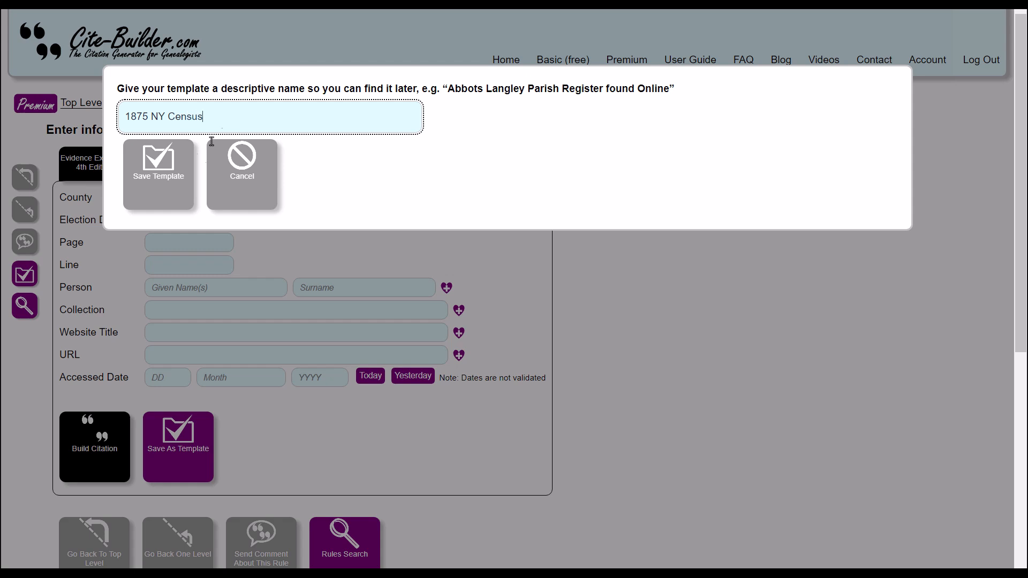
click(176, 156)
click(165, 154)
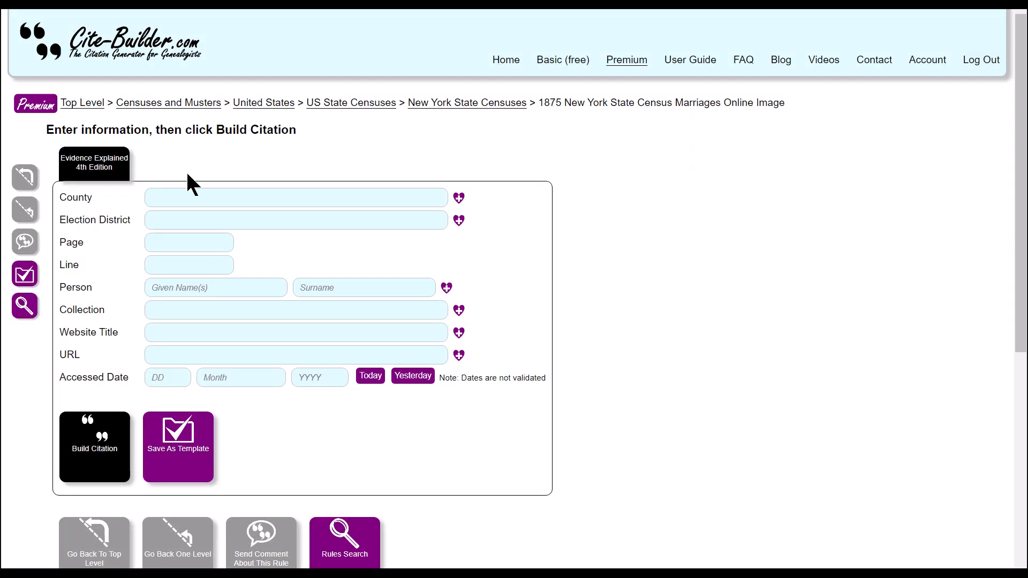
click(19, 181)
drag(507, 437, 48, 444)
drag(53, 448, 56, 451)
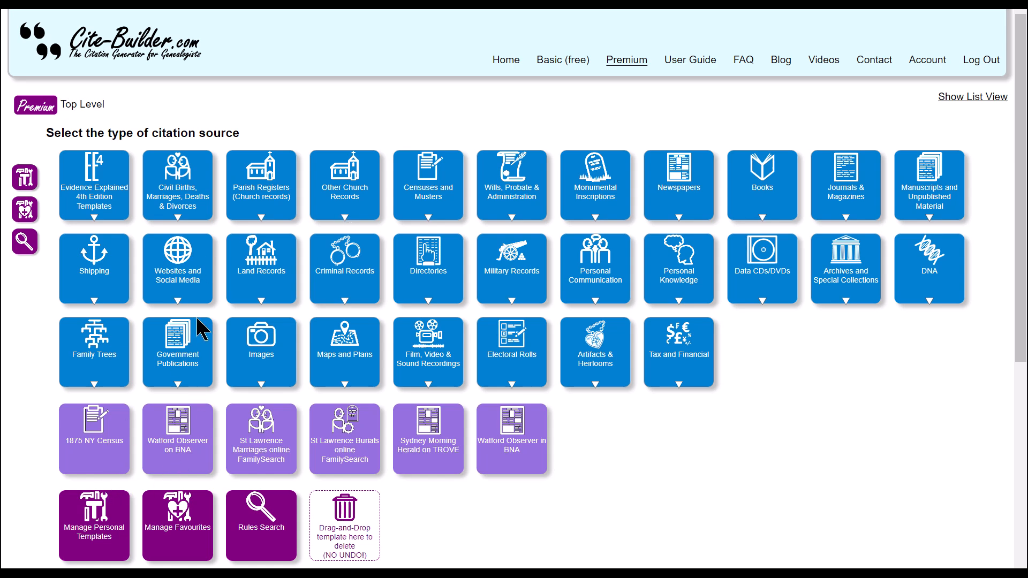
View the New York State census rules by category and in the rules search, and open the 1875 NY Census personal template
click(417, 197)
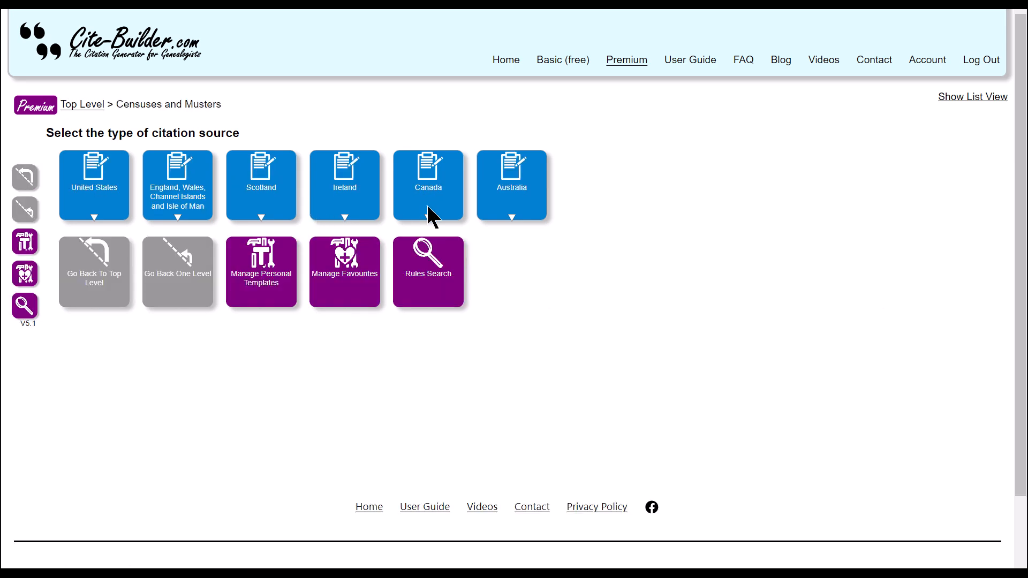
click(102, 187)
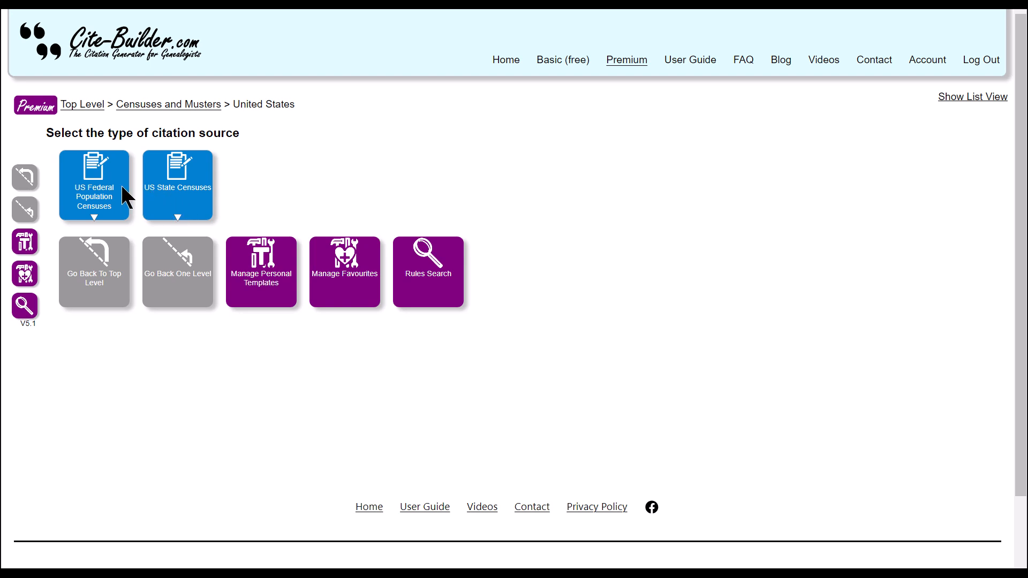
click(160, 194)
click(112, 188)
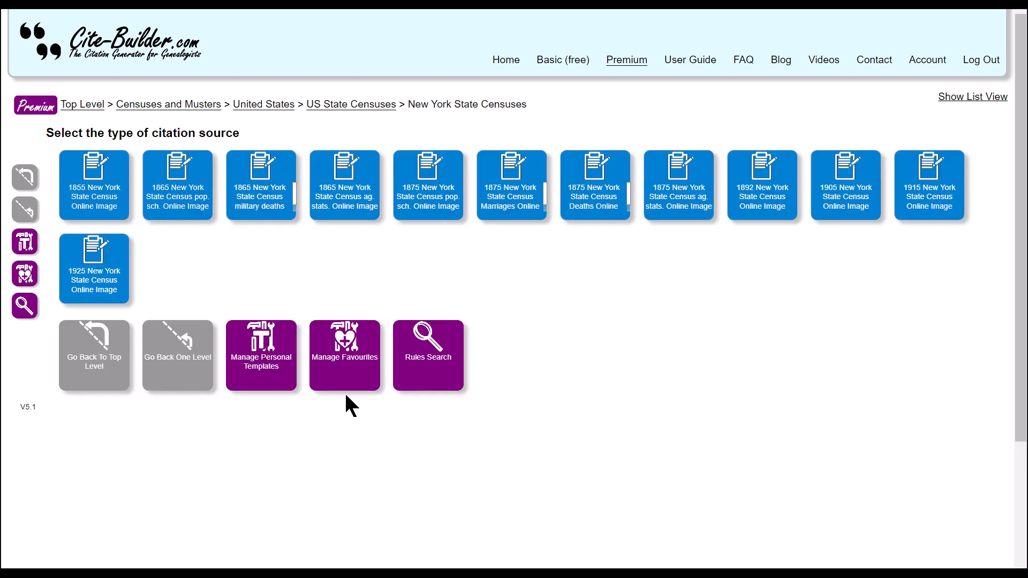
click(167, 353)
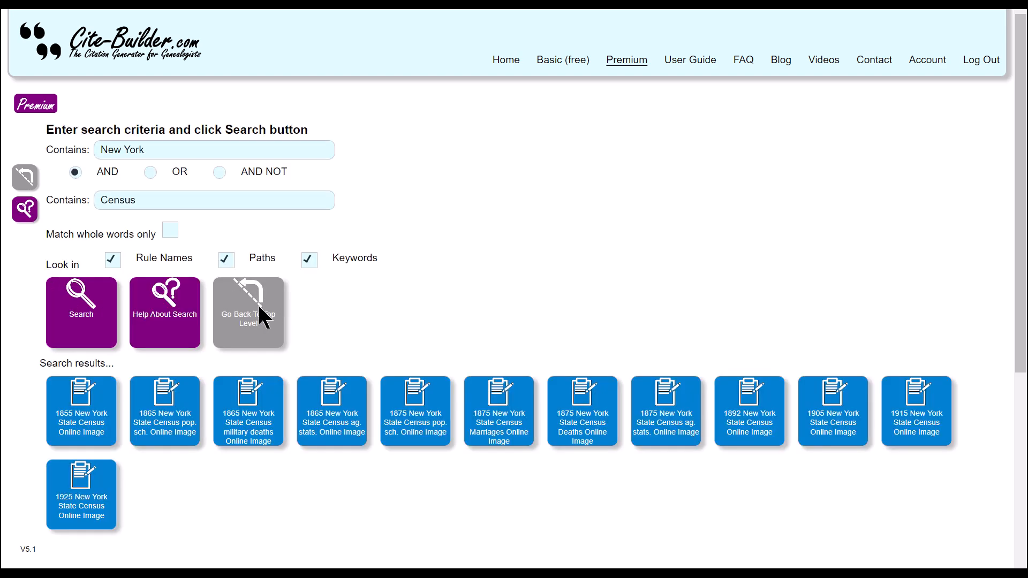
click(262, 297)
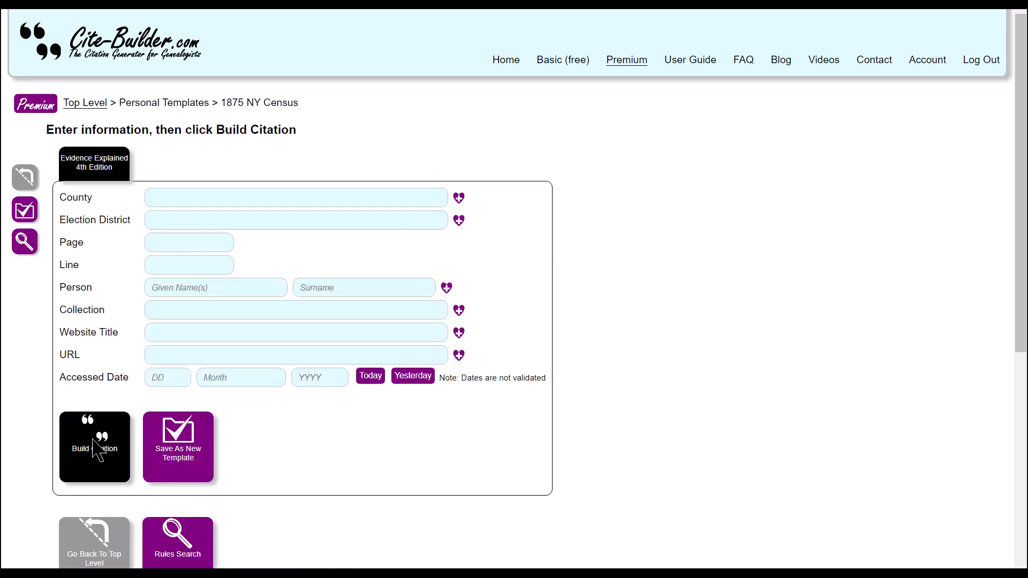
click(92, 444)
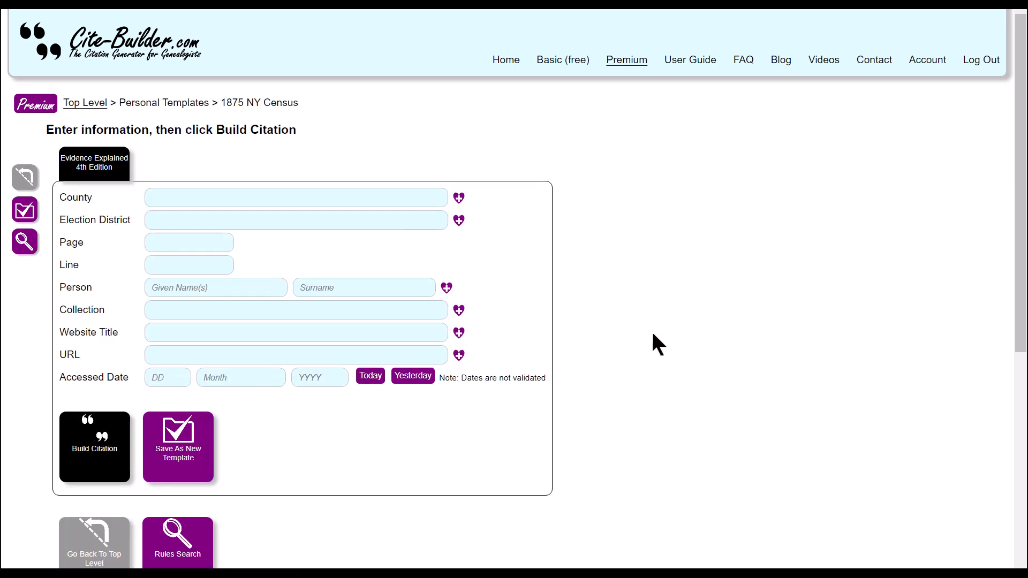